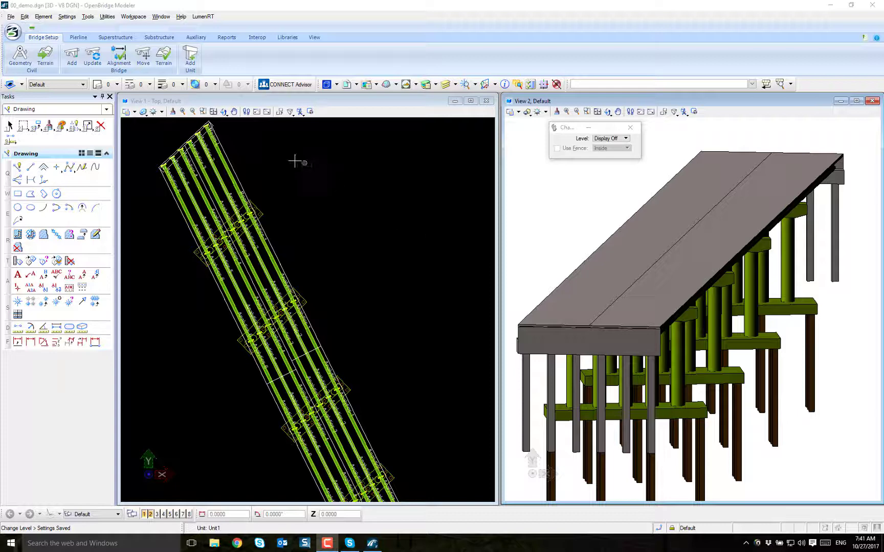
Step: Attach the AuxLib.cel cell library and set HANDRAIL as the active placement cell
{"action": "left_click", "coordinate": [44, 17]}
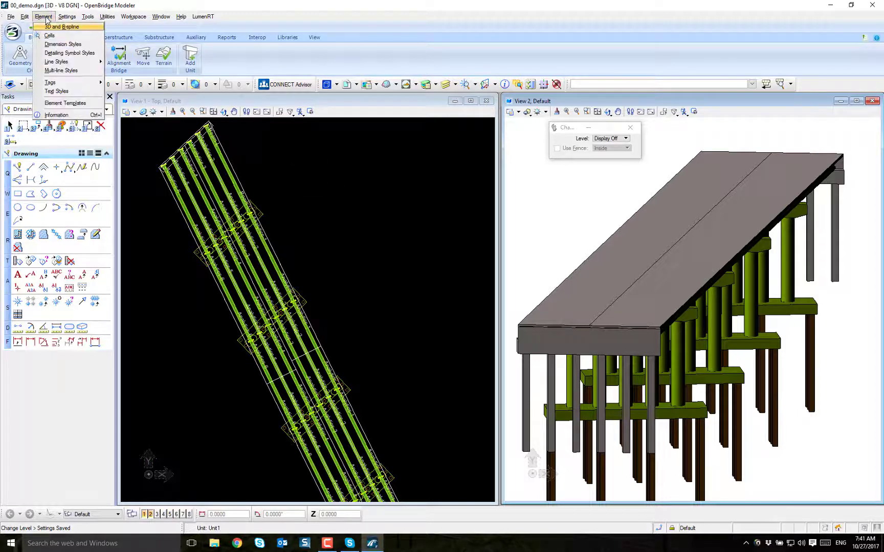
{"action": "left_click", "coordinate": [49, 35]}
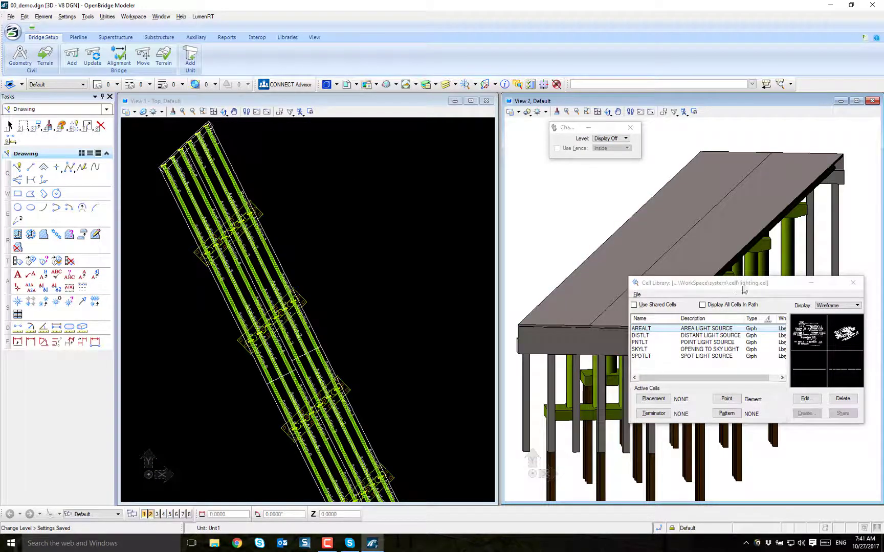
{"action": "left_click_drag", "start_coordinate": [744, 284], "coordinate": [690, 281]}
{"action": "left_click", "coordinate": [583, 292]}
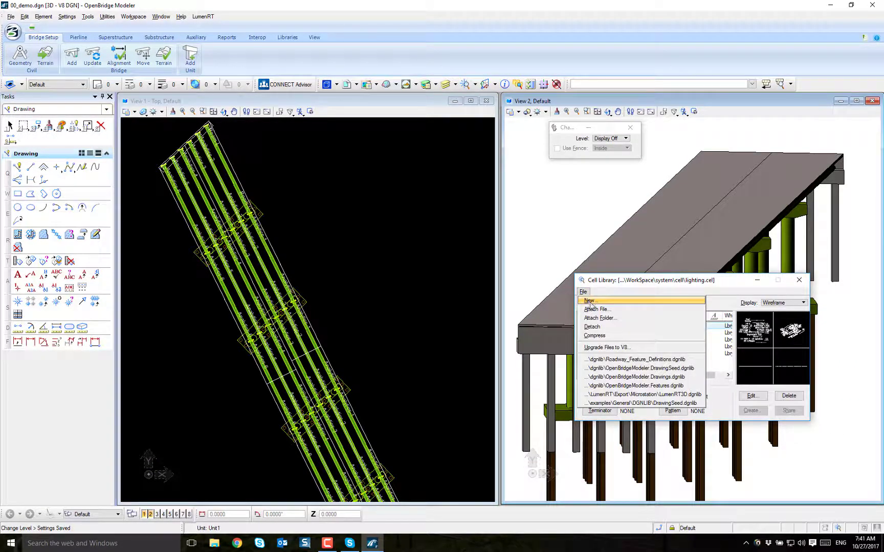
{"action": "left_click", "coordinate": [596, 307]}
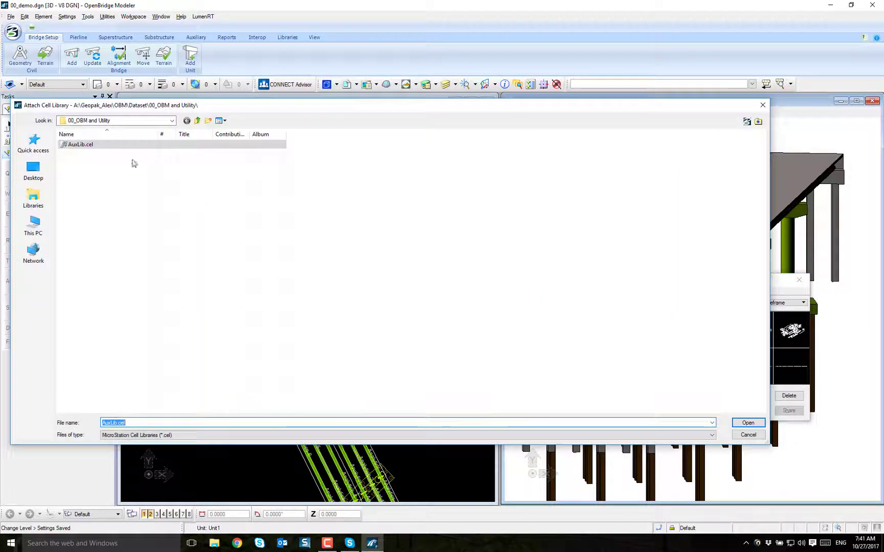
{"action": "double_click", "coordinate": [100, 146]}
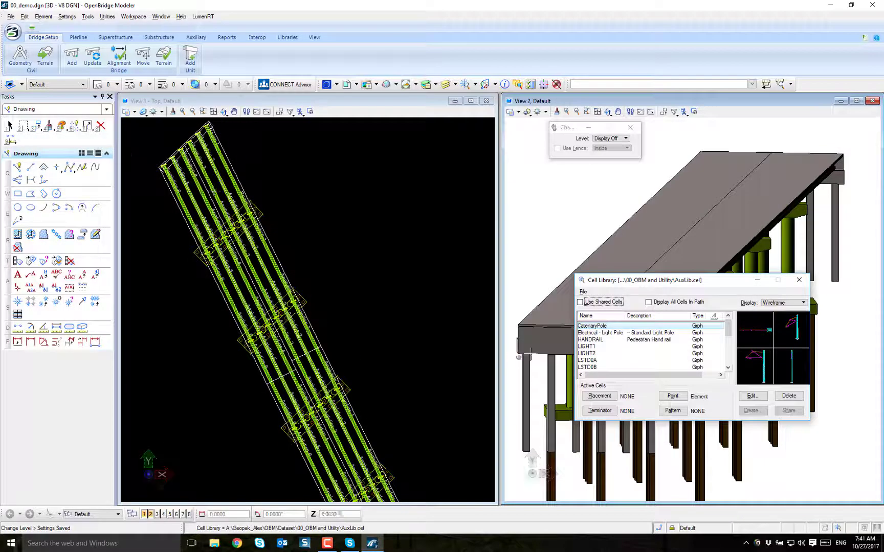
{"action": "left_click", "coordinate": [596, 340]}
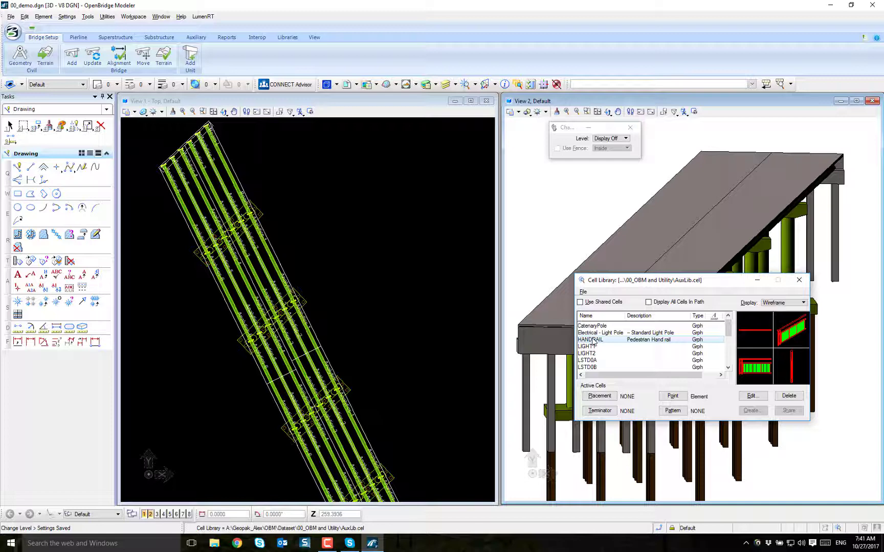
{"action": "double_click", "coordinate": [593, 340]}
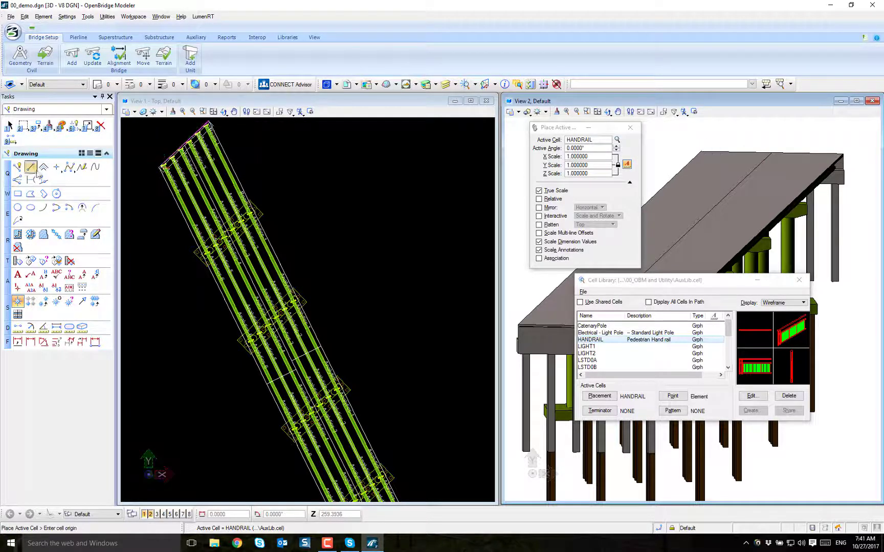
Step: Zoom to the Analytics line ends and draw a line from Analytics-1's end past the bridge
{"action": "left_click", "coordinate": [30, 168]}
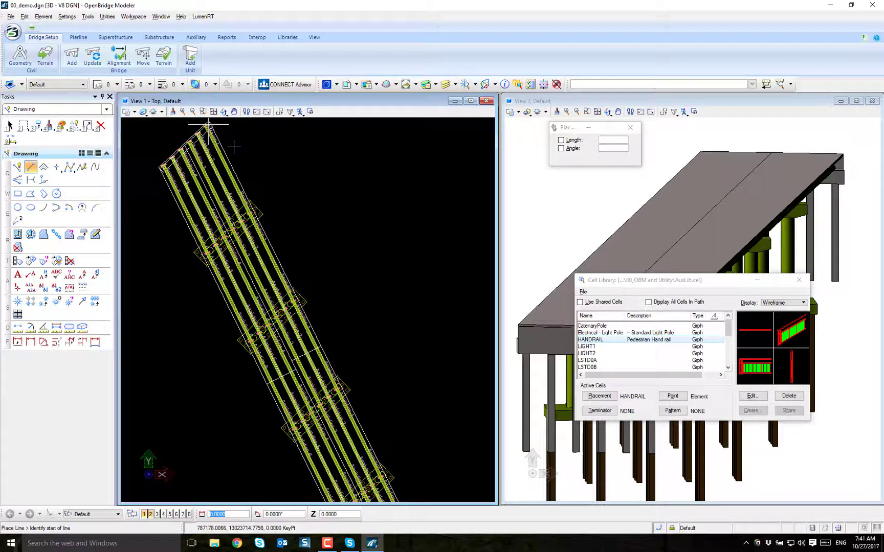
{"action": "scroll", "coordinate": [234, 149], "scroll_direction": "down", "scroll_amount": 2}
{"action": "left_click", "coordinate": [203, 111]}
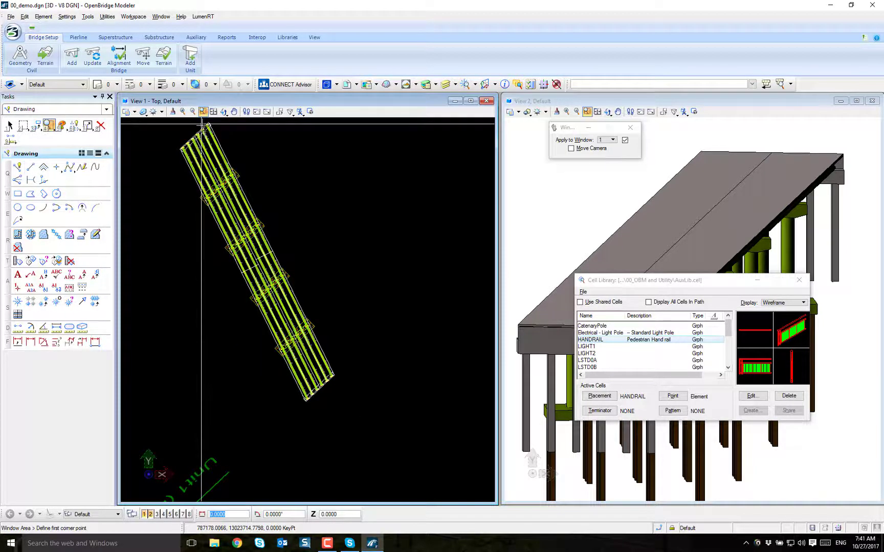
{"action": "left_click", "coordinate": [309, 350]}
{"action": "left_click", "coordinate": [364, 395]}
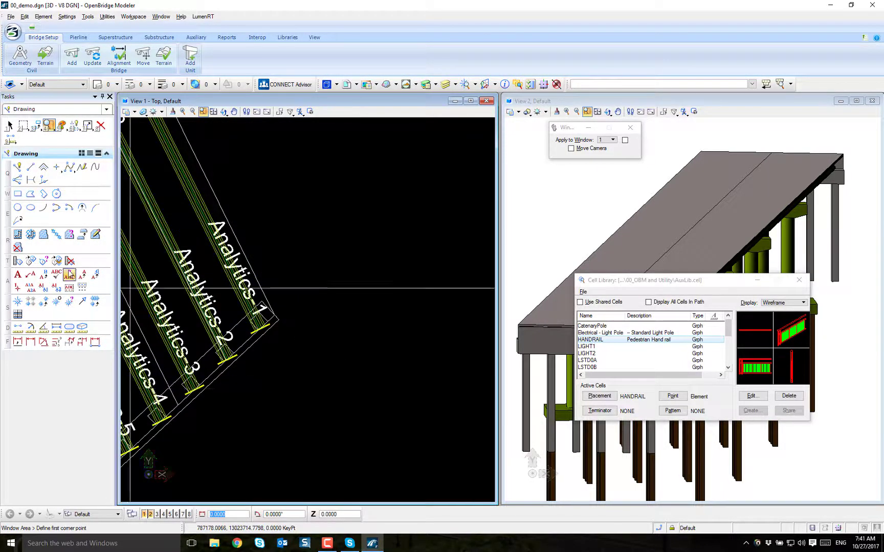
{"action": "left_click", "coordinate": [31, 166]}
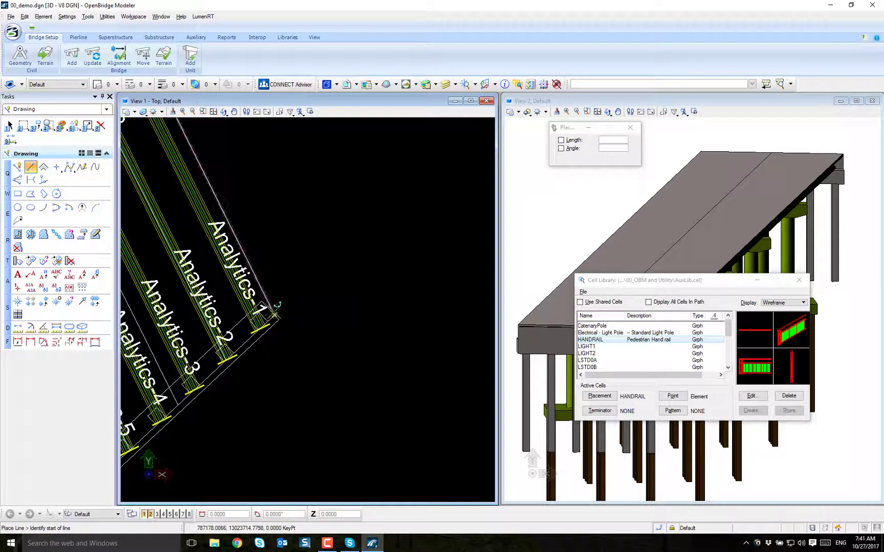
{"action": "left_click", "coordinate": [275, 315]}
{"action": "left_click", "coordinate": [347, 315]}
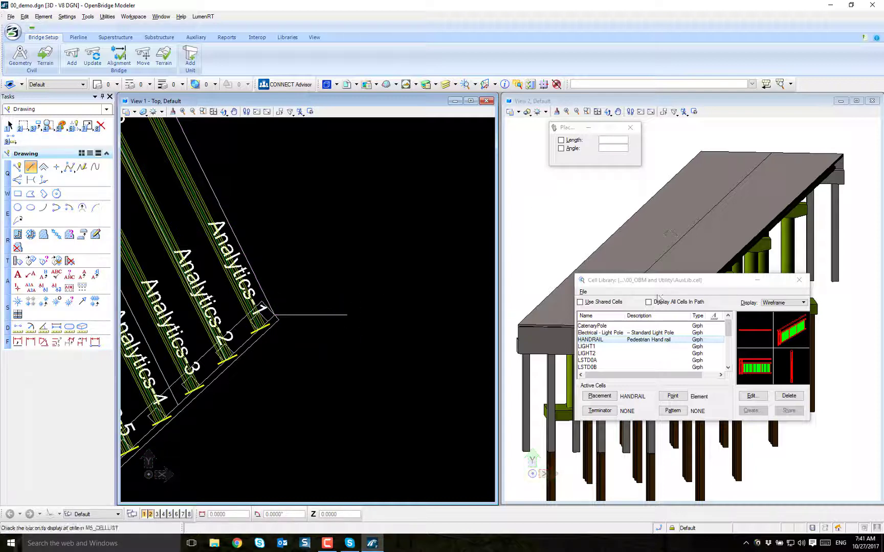
Step: Place the HANDRAIL cell at the new line's end, frame it in view, and close the Cell Library
{"action": "double_click", "coordinate": [591, 340]}
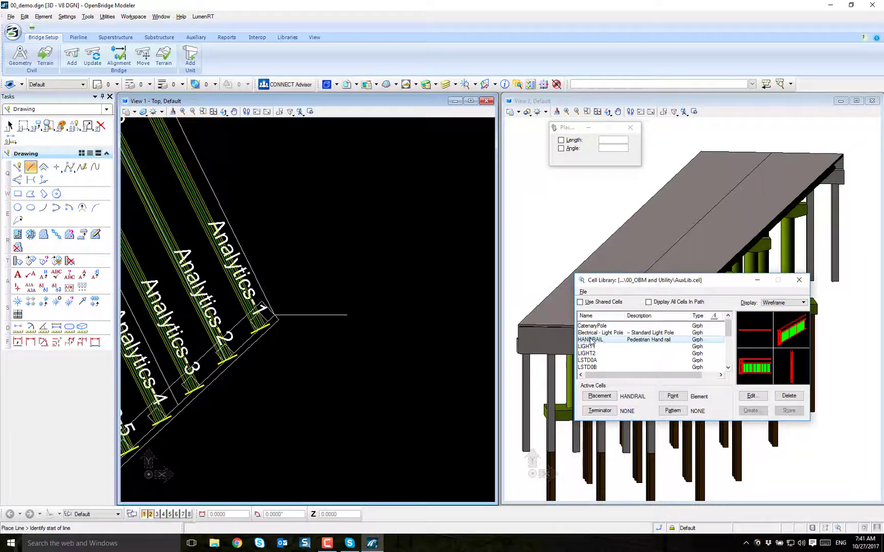
{"action": "left_click", "coordinate": [347, 315]}
{"action": "key", "text": "Escape"}
{"action": "left_click", "coordinate": [203, 111]}
{"action": "left_click", "coordinate": [361, 317]}
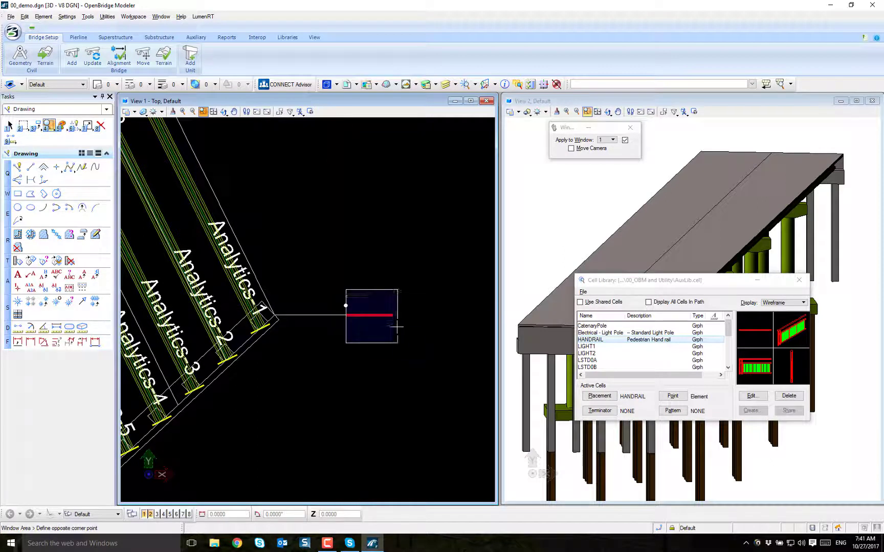
{"action": "left_click", "coordinate": [408, 347]}
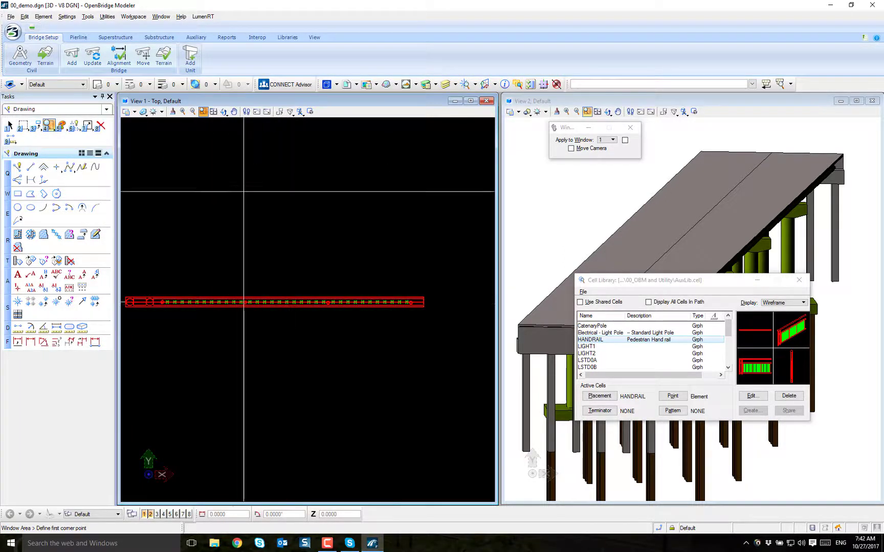
{"action": "left_click", "coordinate": [234, 112]}
{"action": "left_click_drag", "start_coordinate": [285, 239], "coordinate": [319, 229]}
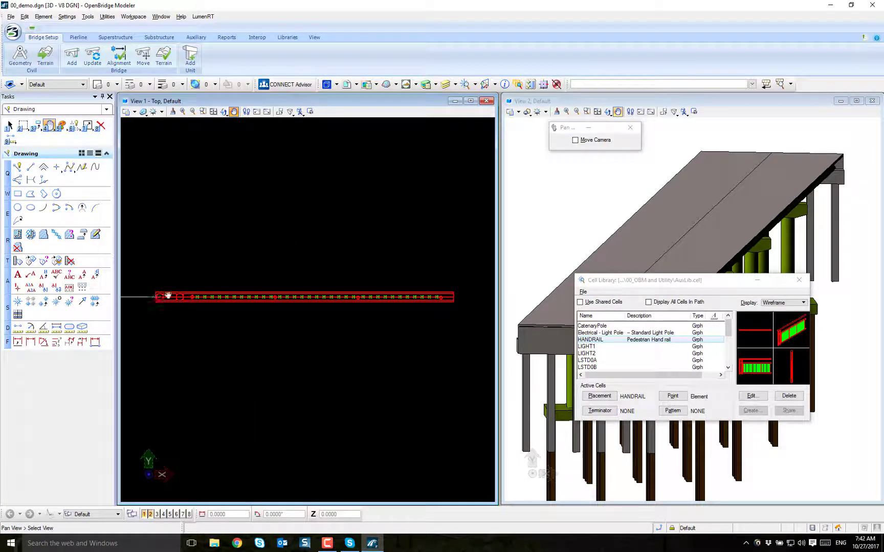
{"action": "key", "text": "Escape"}
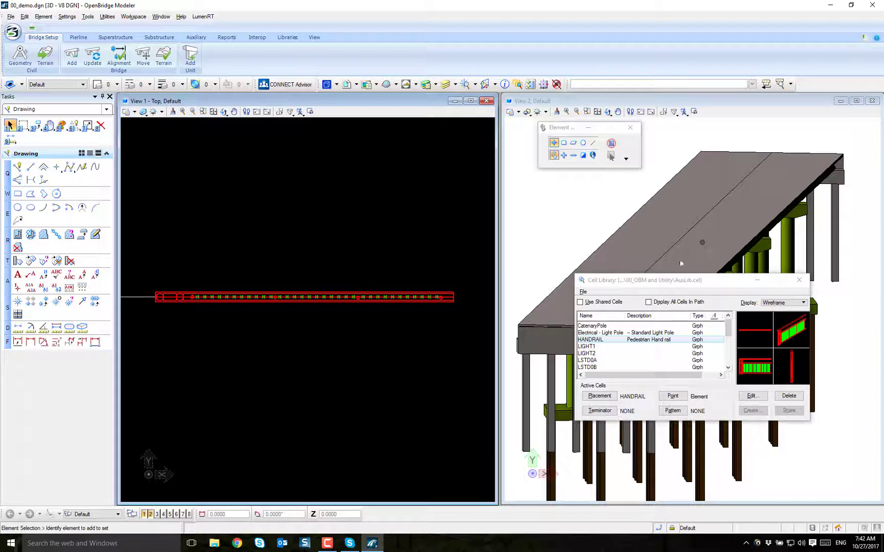
{"action": "left_click", "coordinate": [799, 282]}
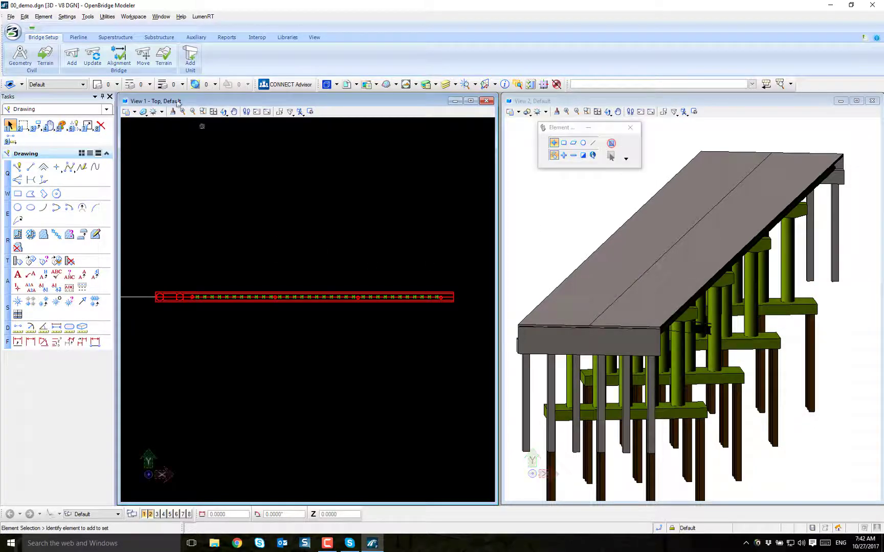
Step: Open the empty Line Style Editor and bring File Explorer to the centre of the screen
{"action": "left_click", "coordinate": [46, 19]}
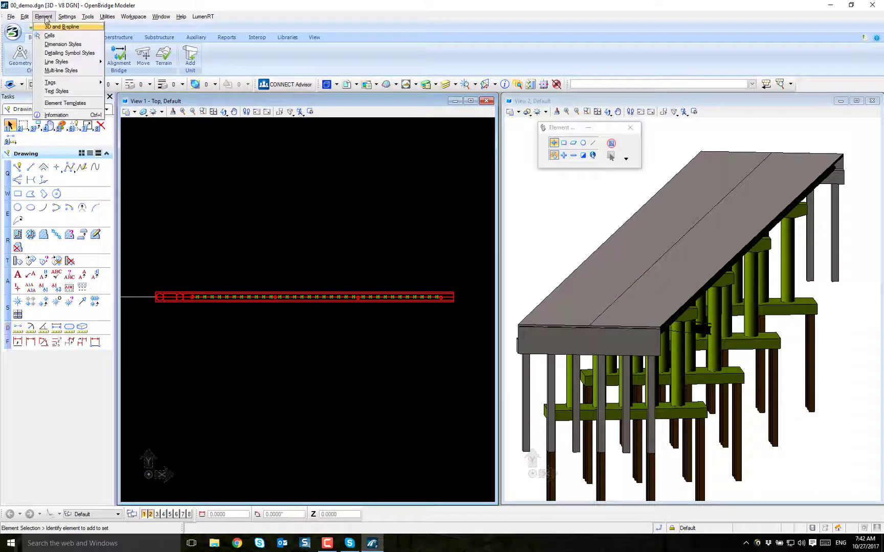
{"action": "mouse_move", "coordinate": [92, 62]}
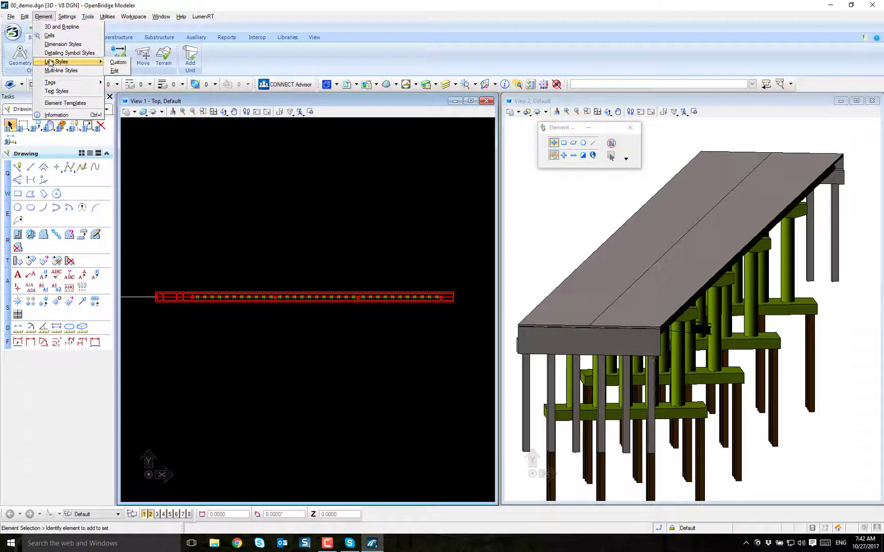
{"action": "left_click", "coordinate": [115, 71]}
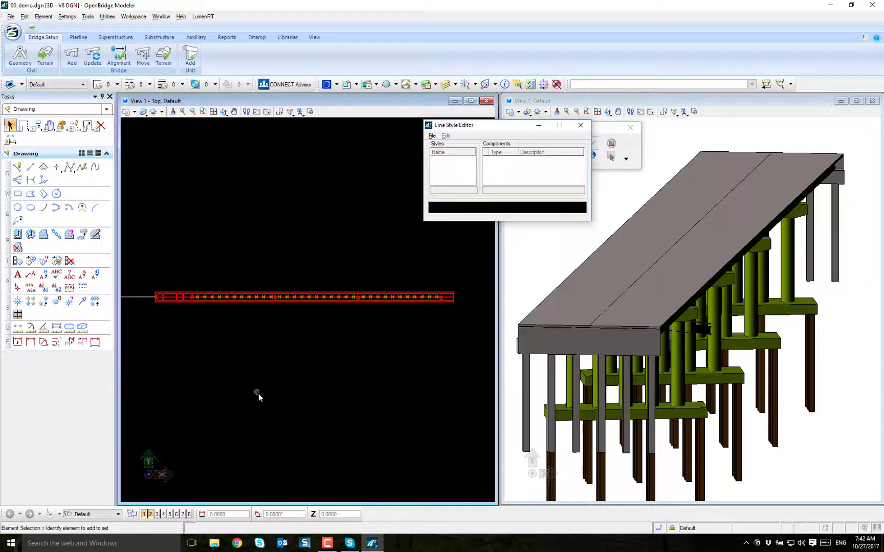
{"action": "left_click", "coordinate": [213, 544]}
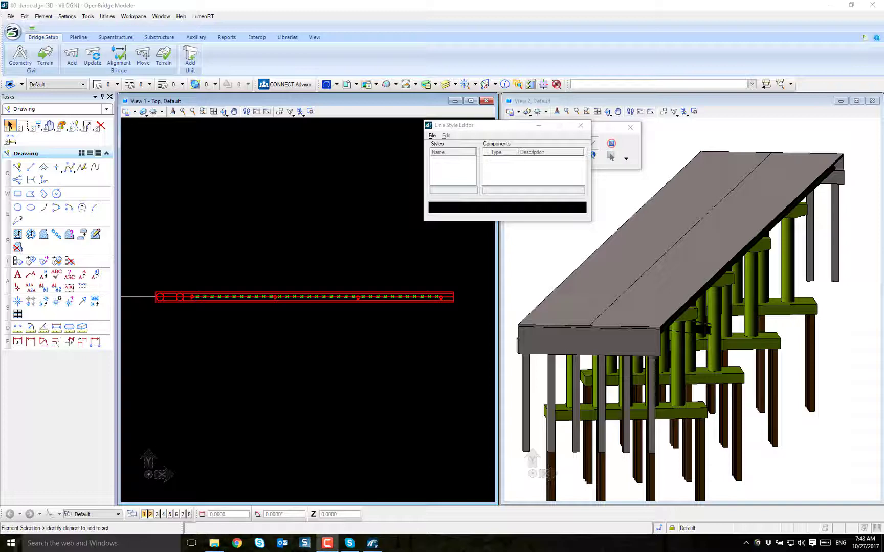
{"action": "left_click_drag", "start_coordinate": [877, 60], "coordinate": [470, 80]}
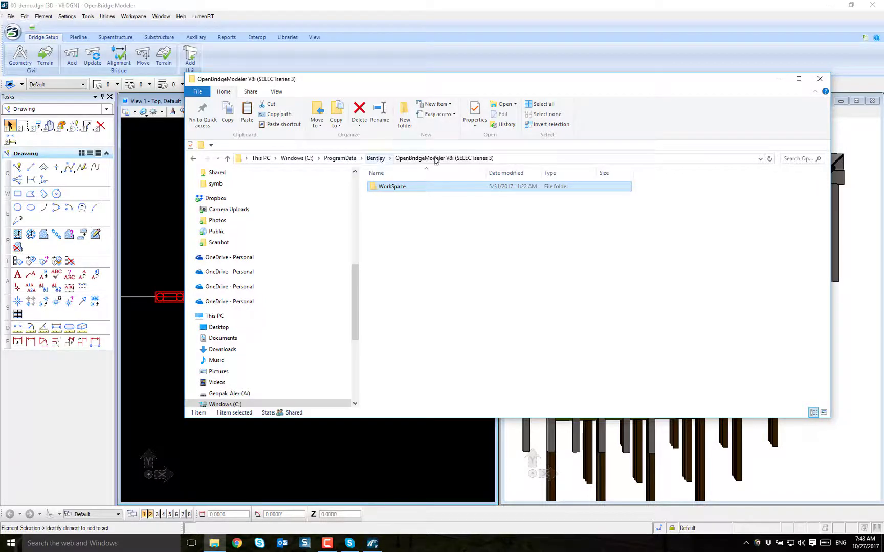
Step: Browse to WorkSpace\System\symb, select lstyle.rsc, and move Explorer to the right edge
{"action": "double_click", "coordinate": [388, 187]}
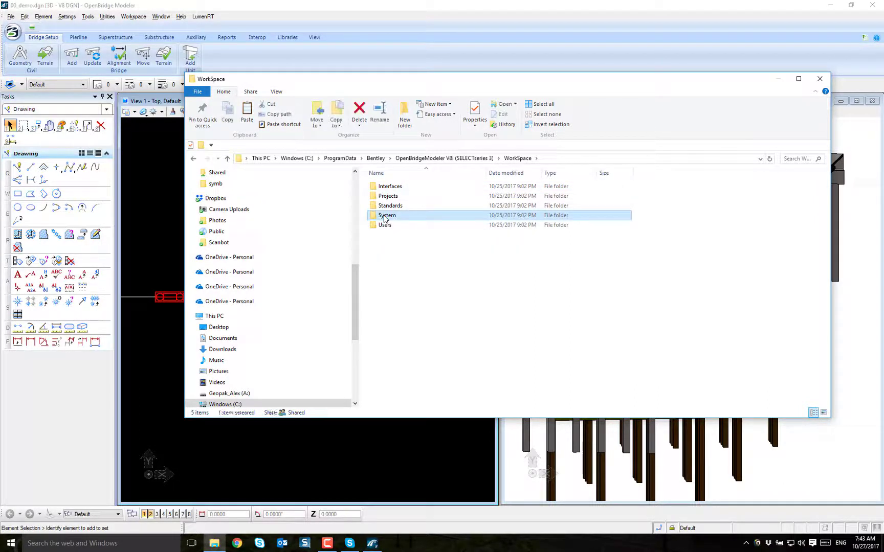
{"action": "double_click", "coordinate": [385, 216]}
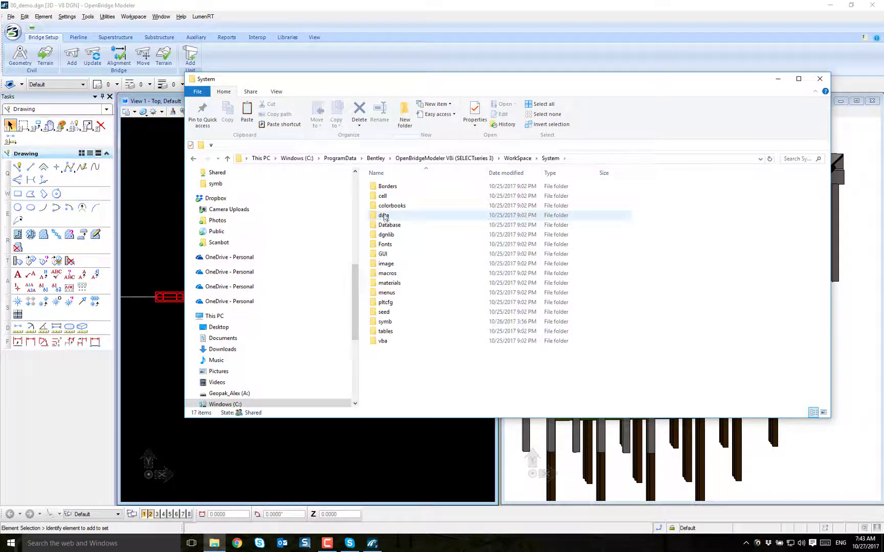
{"action": "double_click", "coordinate": [388, 323]}
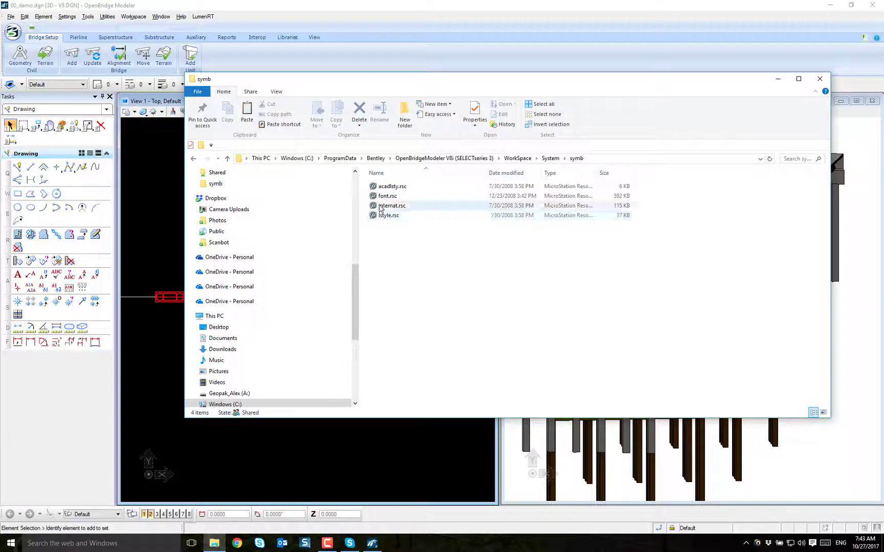
{"action": "left_click", "coordinate": [388, 217]}
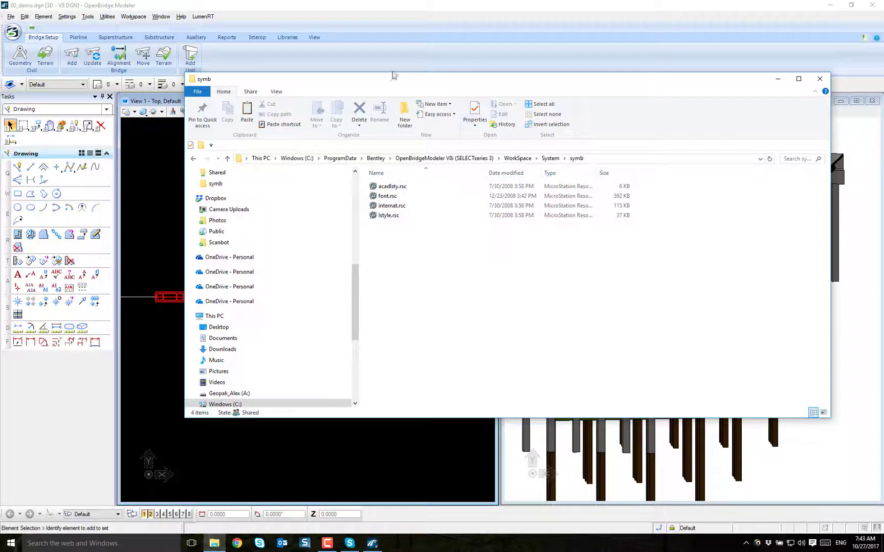
{"action": "left_click_drag", "start_coordinate": [389, 77], "coordinate": [883, 71]}
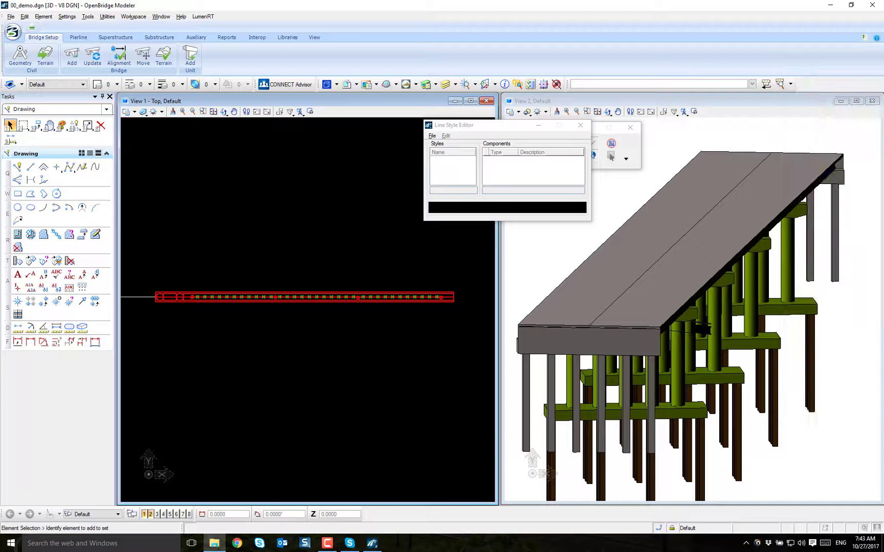
Step: Create a new line style library saved as Handrail.rsc in the symb folder
{"action": "left_click", "coordinate": [432, 136]}
{"action": "left_click", "coordinate": [437, 145]}
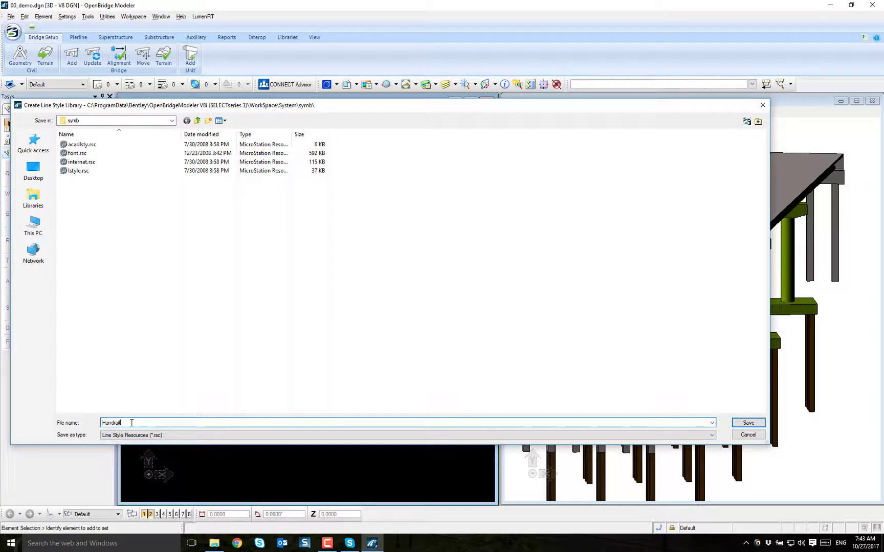
{"action": "key", "text": "Return"}
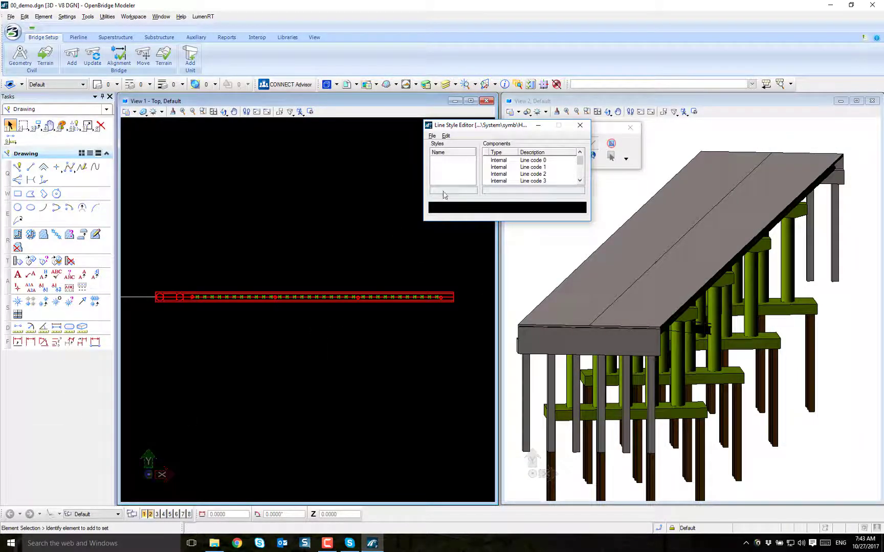
Step: Add a new stroke pattern component and move the Line Style Editor off the drawing
{"action": "left_click", "coordinate": [446, 136]}
{"action": "mouse_move", "coordinate": [453, 145]}
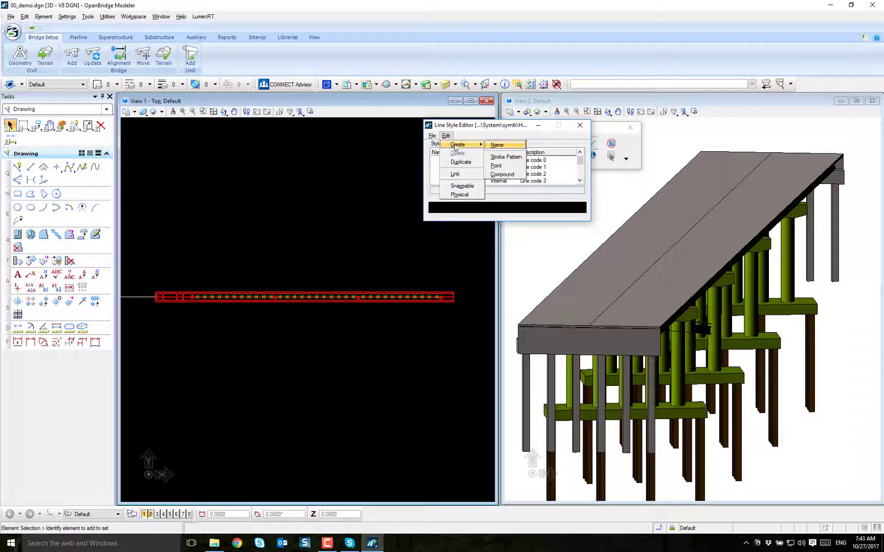
{"action": "left_click", "coordinate": [503, 157]}
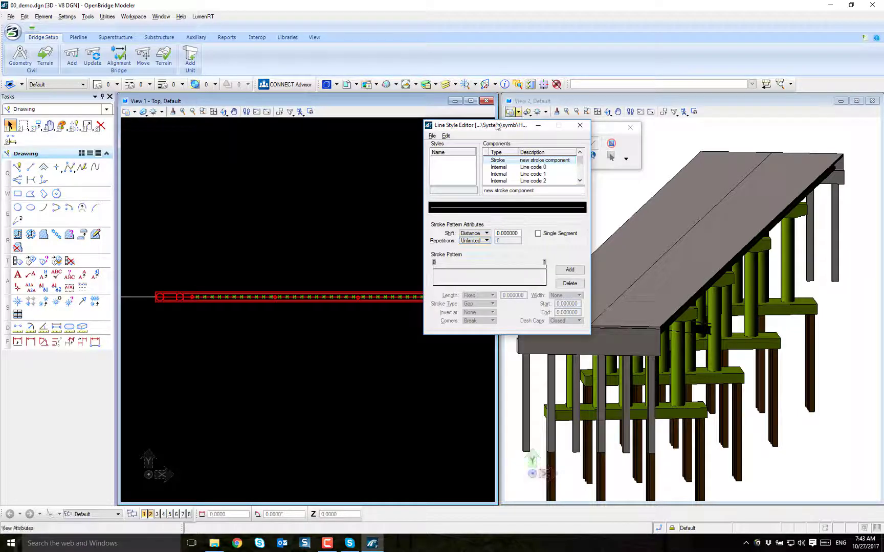
{"action": "left_click_drag", "start_coordinate": [504, 128], "coordinate": [577, 127]}
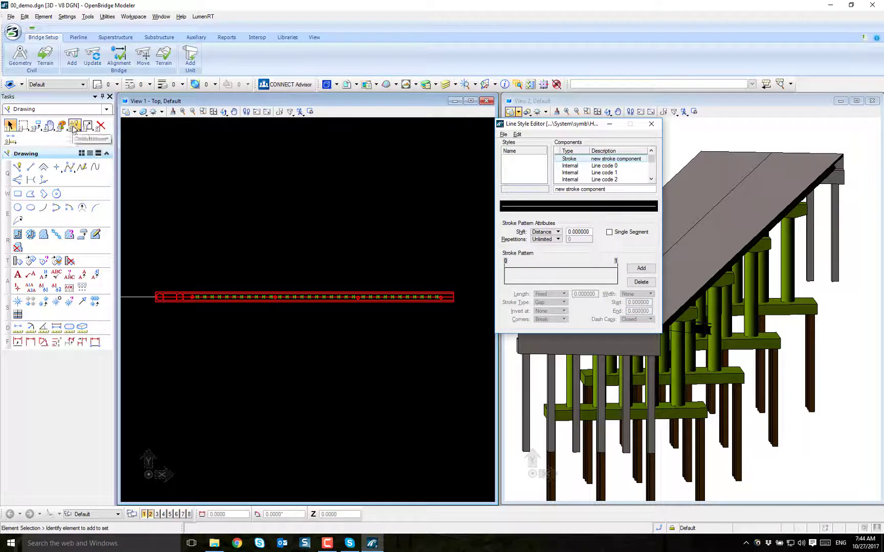
Step: Measure the handrail line end to end at 7.1925 ft and move the Line Style Editor aside
{"action": "left_click", "coordinate": [11, 139]}
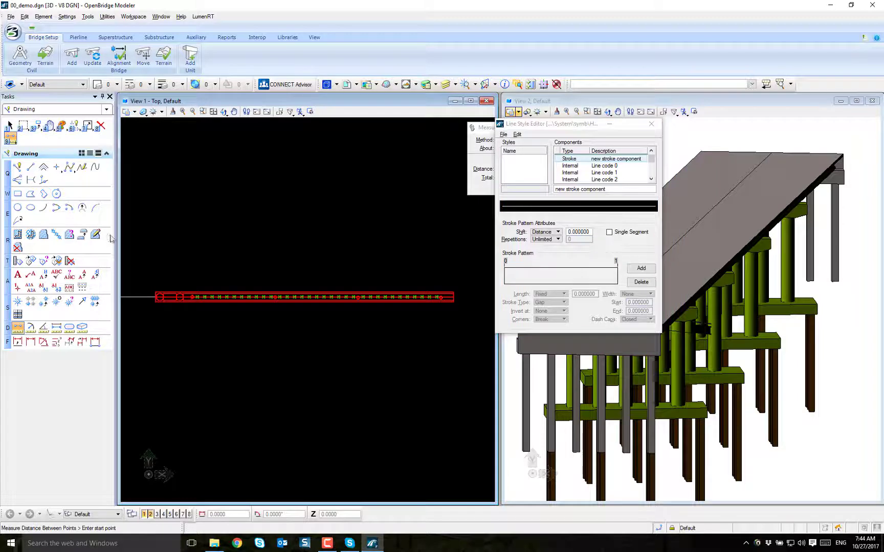
{"action": "left_click", "coordinate": [156, 292]}
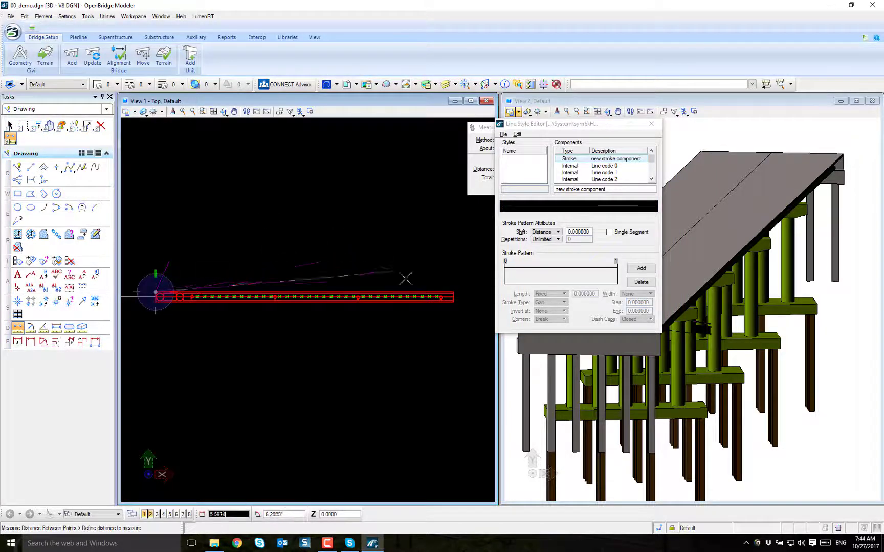
{"action": "left_click", "coordinate": [453, 296]}
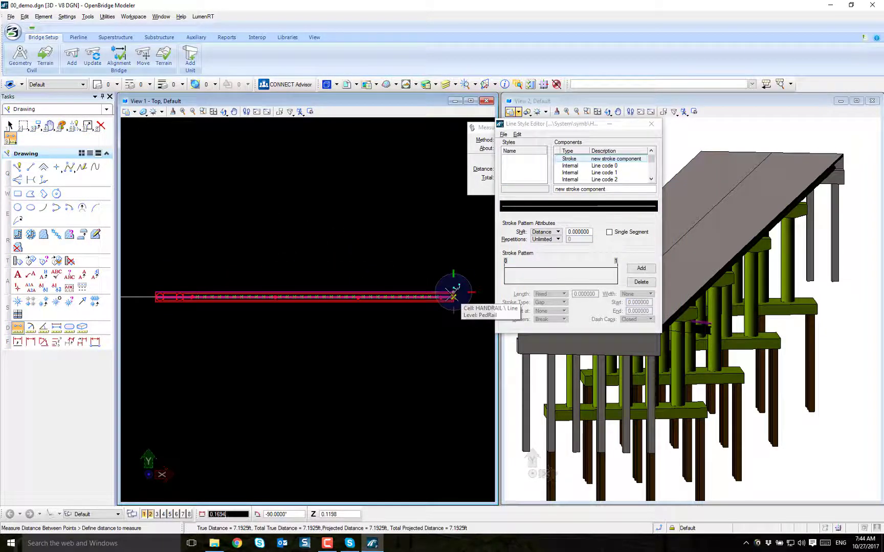
{"action": "left_click_drag", "start_coordinate": [542, 126], "coordinate": [621, 137]}
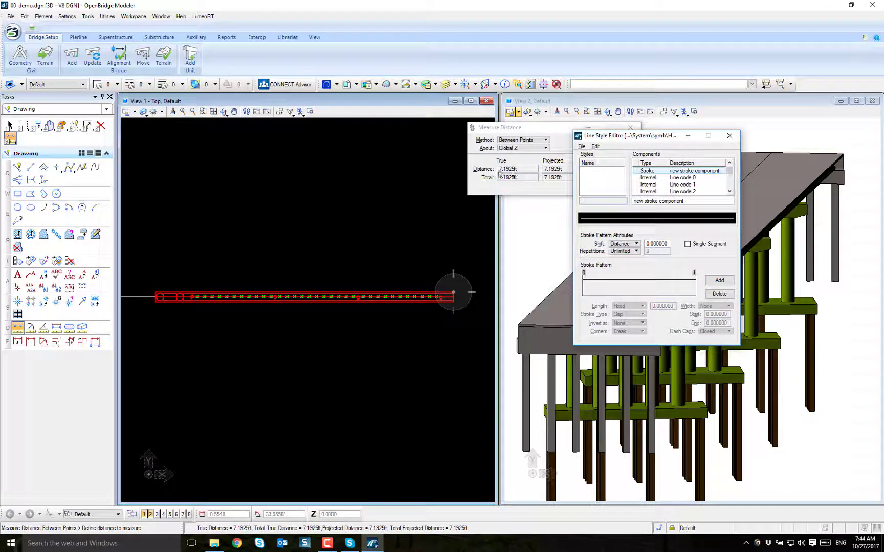
{"action": "right_click", "coordinate": [377, 227]}
{"action": "left_click_drag", "start_coordinate": [614, 135], "coordinate": [517, 207]}
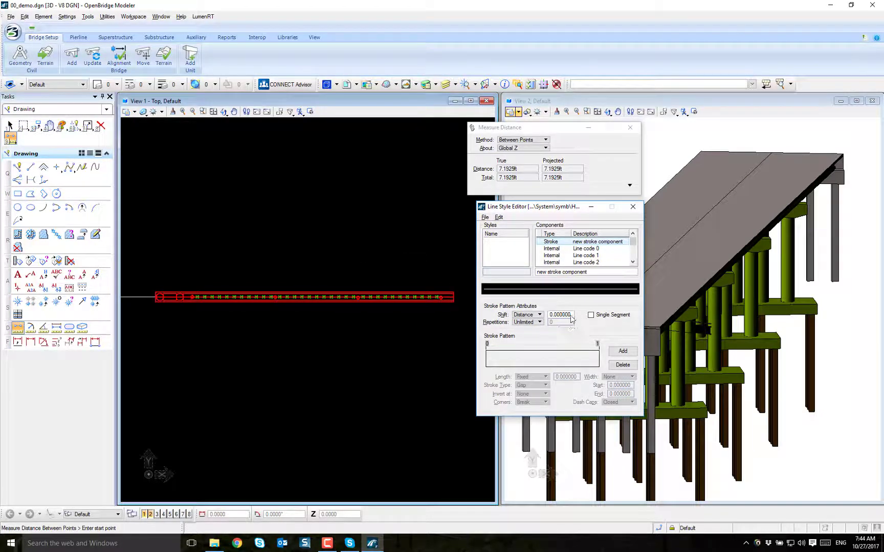
Step: Add one 7.20-long stroke and describe the component as 'step for handrail 7.20 ft'
{"action": "left_click", "coordinate": [623, 350]}
{"action": "double_click", "coordinate": [577, 378]}
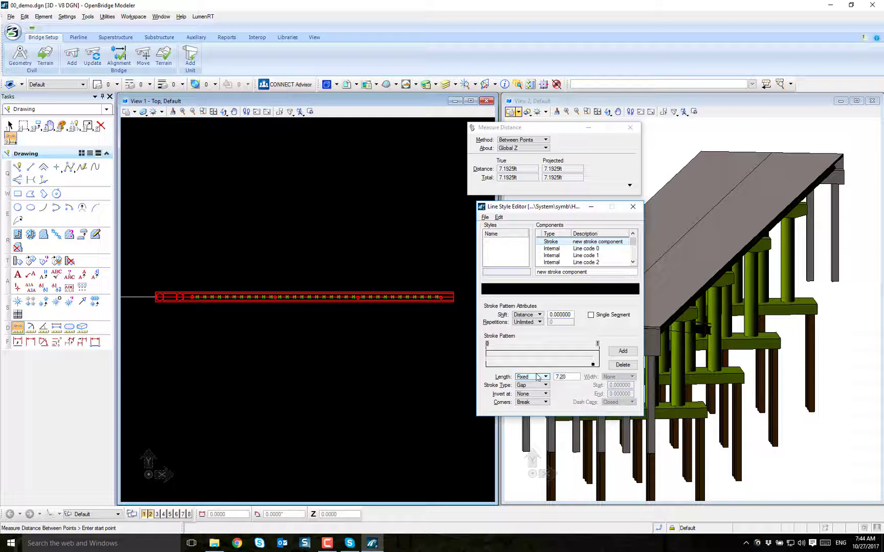
{"action": "key", "text": "Tab"}
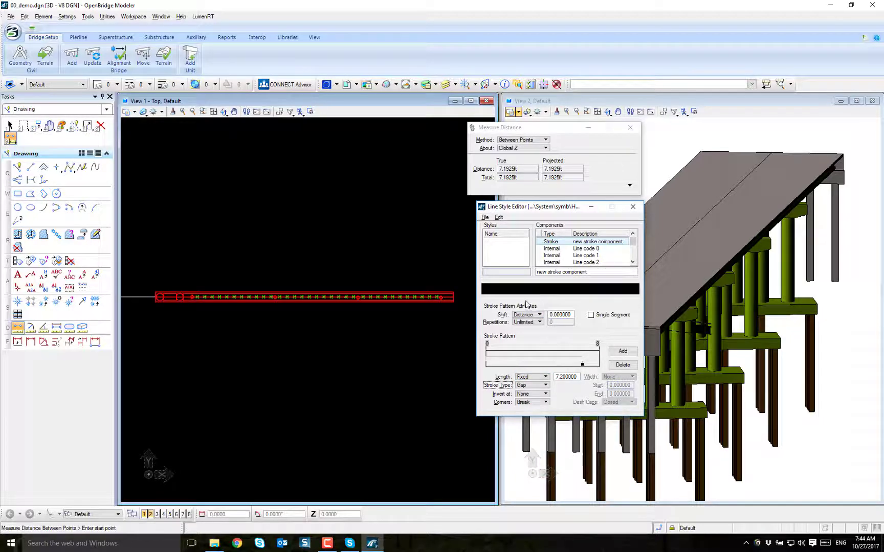
{"action": "left_click_drag", "start_coordinate": [594, 272], "coordinate": [524, 272]}
{"action": "type", "text": "stap"}
{"action": "key", "text": "Return"}
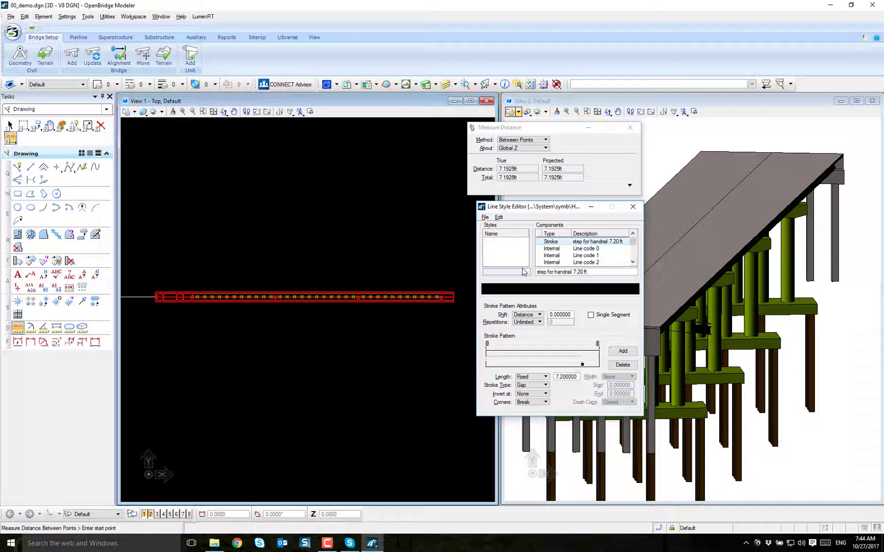
Step: Create a new point component in the Line Style Editor
{"action": "left_click", "coordinate": [498, 218]}
{"action": "mouse_move", "coordinate": [511, 226]}
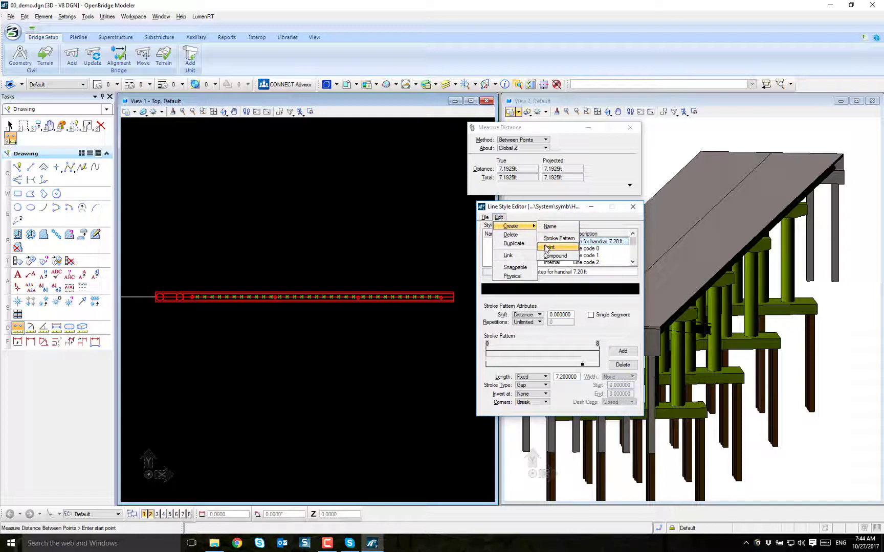
{"action": "left_click", "coordinate": [546, 248]}
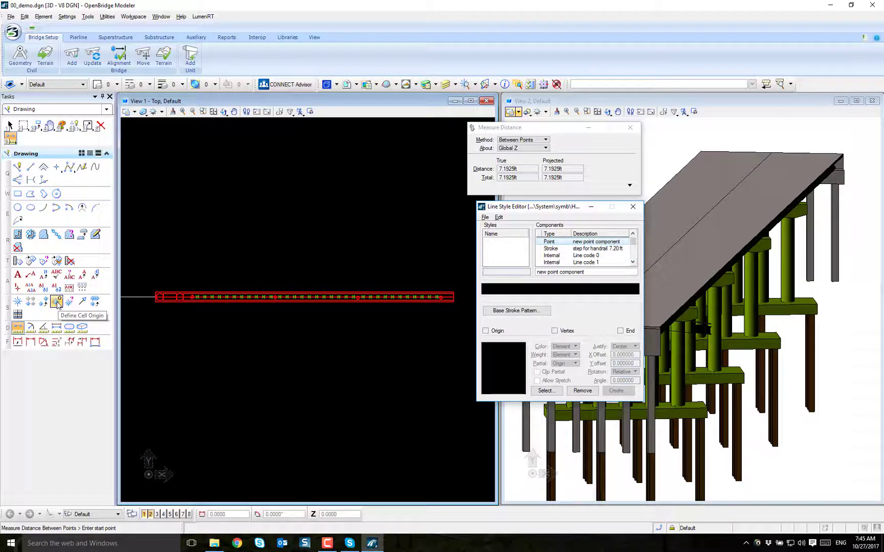
Step: Define the cell origin at the handrail line's left end and window-select the handrail geometry
{"action": "left_click", "coordinate": [56, 302]}
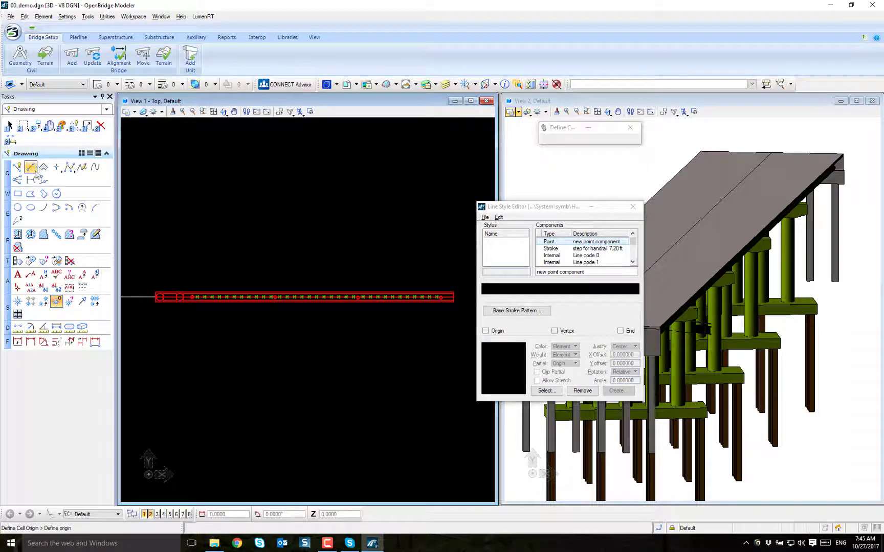
{"action": "middle_click", "coordinate": [145, 295]}
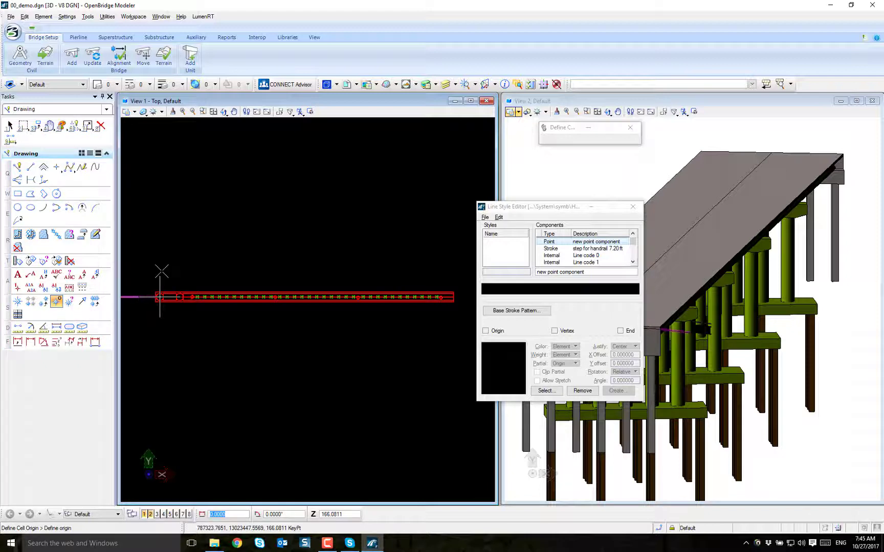
{"action": "left_click", "coordinate": [159, 296]}
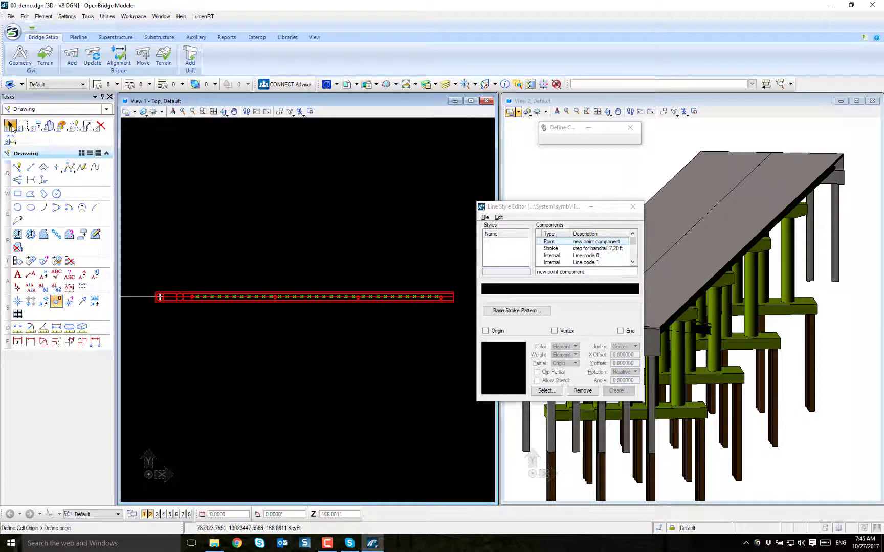
{"action": "left_click", "coordinate": [9, 125]}
{"action": "left_click_drag", "start_coordinate": [151, 279], "coordinate": [459, 314]}
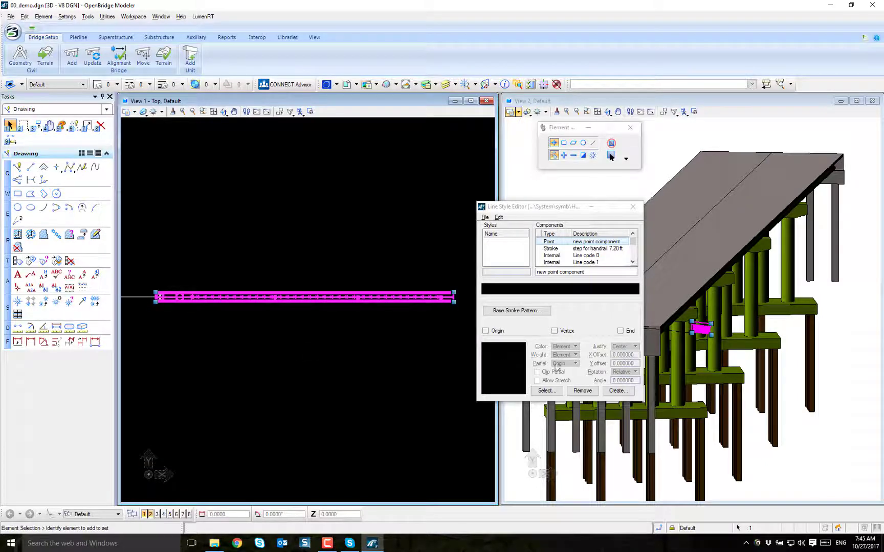
Step: Create a point symbol named Handrail from the selected handrail geometry
{"action": "left_click", "coordinate": [618, 391]}
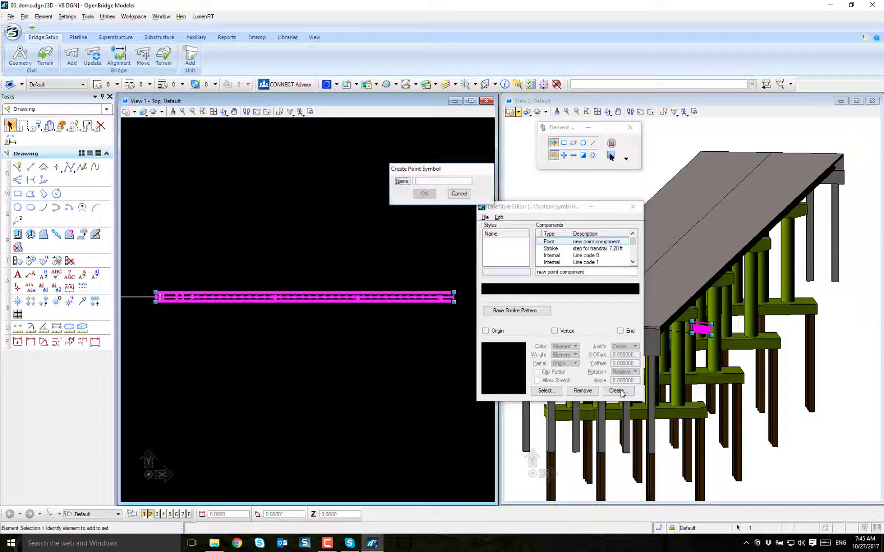
{"action": "type", "text": "Handrail"}
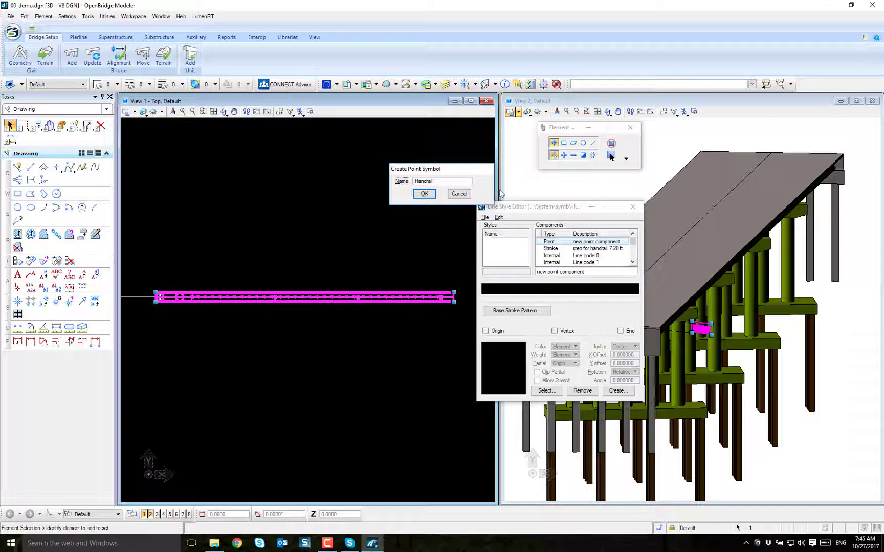
{"action": "left_click", "coordinate": [424, 194]}
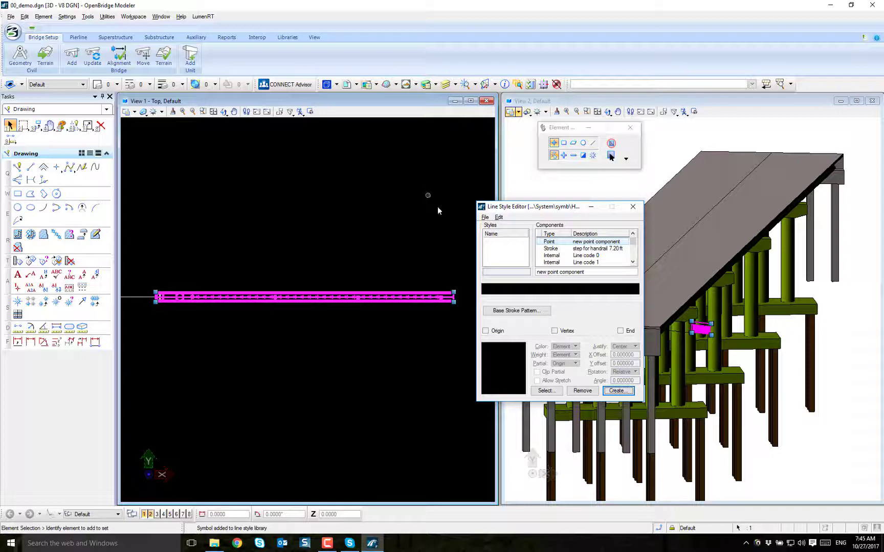
Step: Set the point component's base stroke pattern to 'step for handrail 7.20 ft'
{"action": "left_click", "coordinate": [520, 311]}
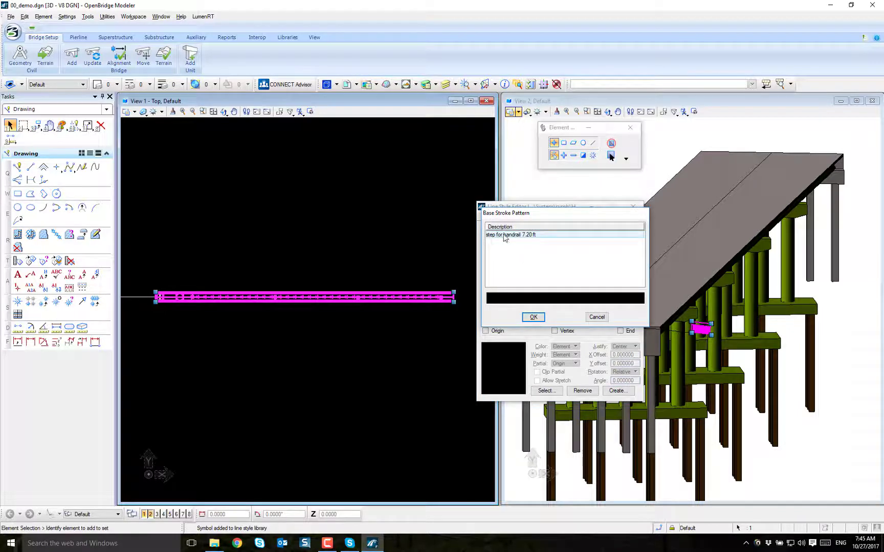
{"action": "double_click", "coordinate": [503, 235]}
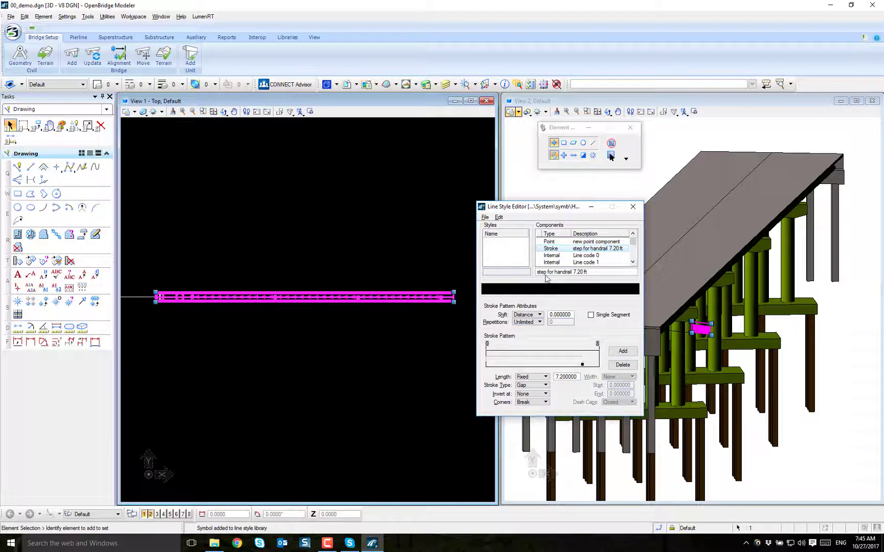
{"action": "left_click", "coordinate": [559, 243]}
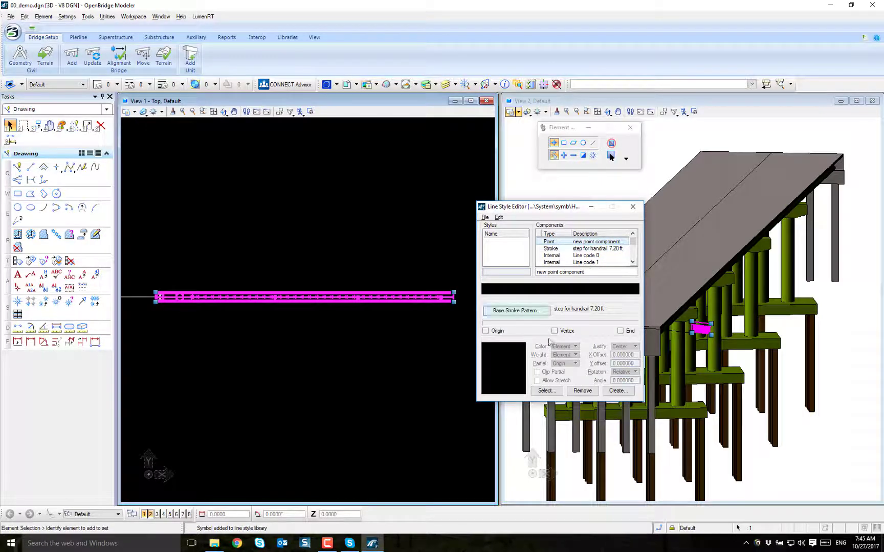
Step: Assign the Handrail symbol to the point component with Left justification
{"action": "left_click", "coordinate": [547, 391]}
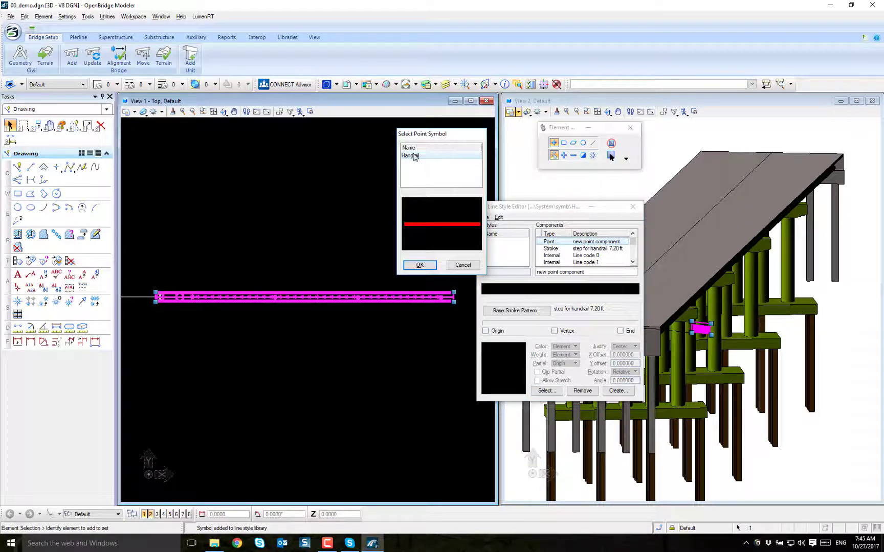
{"action": "double_click", "coordinate": [412, 156]}
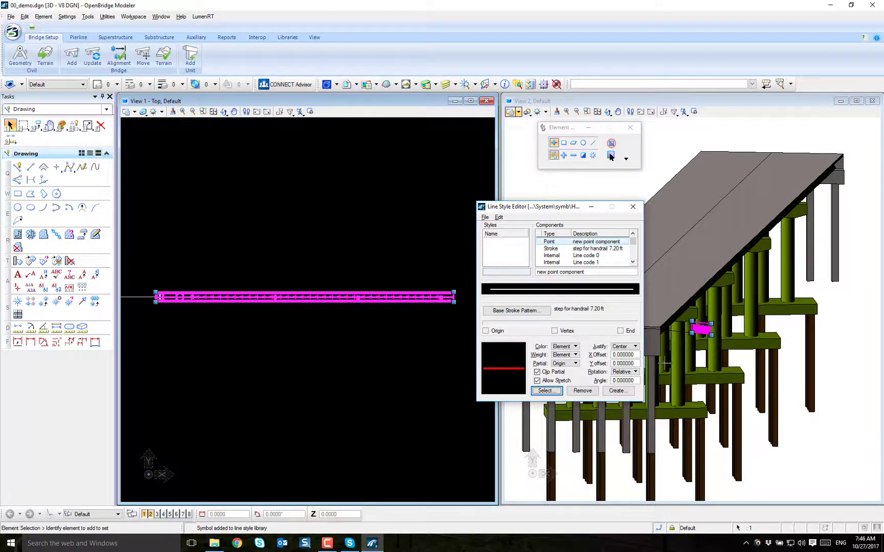
{"action": "left_click", "coordinate": [624, 347]}
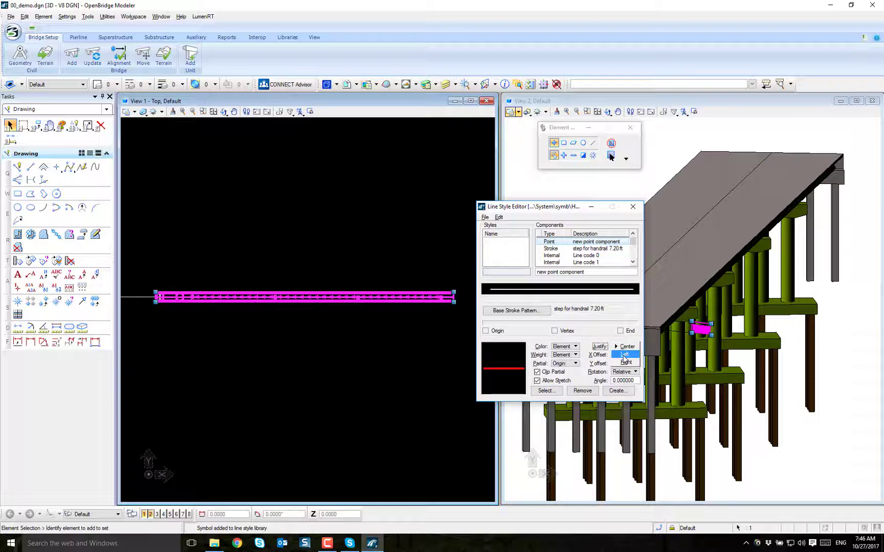
{"action": "left_click", "coordinate": [624, 357]}
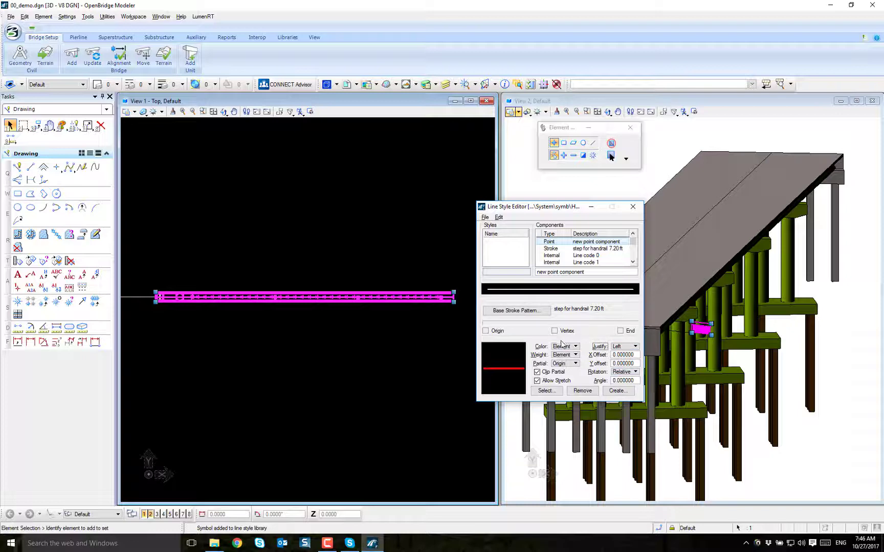
Step: Rename the point component's description to 'Handrail point'
{"action": "left_click_drag", "start_coordinate": [594, 273], "coordinate": [538, 276]}
{"action": "type", "text": "hand"}
{"action": "key", "text": "BackSpace"}
{"action": "key", "text": "BackSpace"}
{"action": "key", "text": "BackSpace"}
{"action": "key", "text": "BackSpace"}
{"action": "key", "text": "BackSpace"}
{"action": "key", "text": "BackSpace"}
{"action": "key", "text": "BackSpace"}
{"action": "type", "text": "Handrail"}
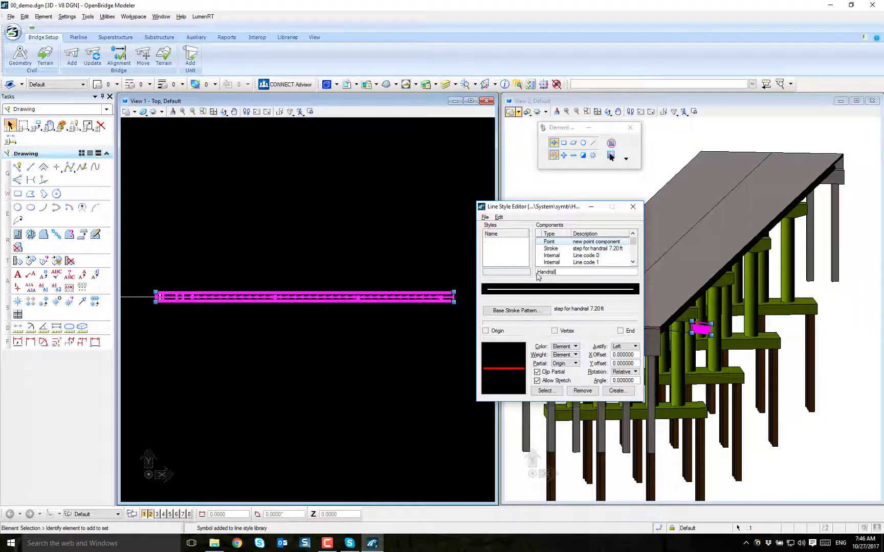
{"action": "type", "text": " point"}
{"action": "key", "text": "Return"}
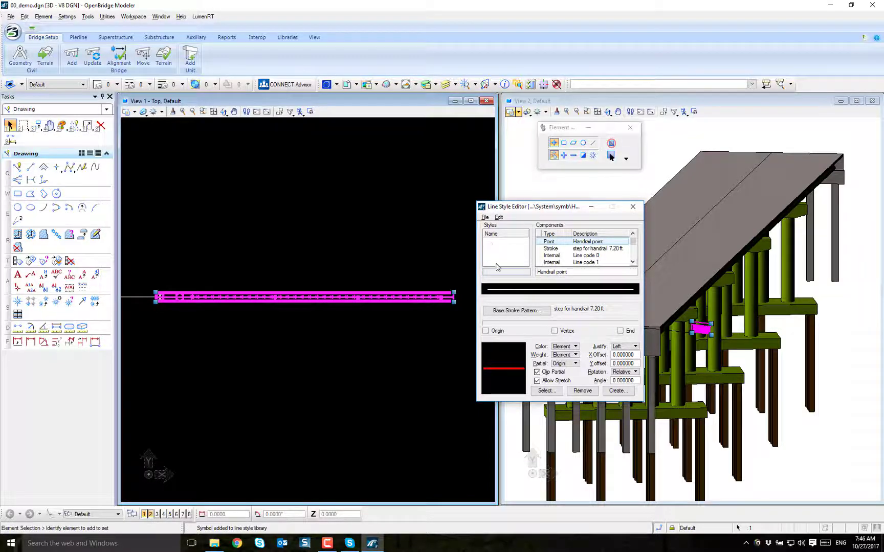
Step: Create a new line style name and rename it from 'Unnamed' to Handrail
{"action": "left_click", "coordinate": [499, 217]}
{"action": "mouse_move", "coordinate": [509, 226]}
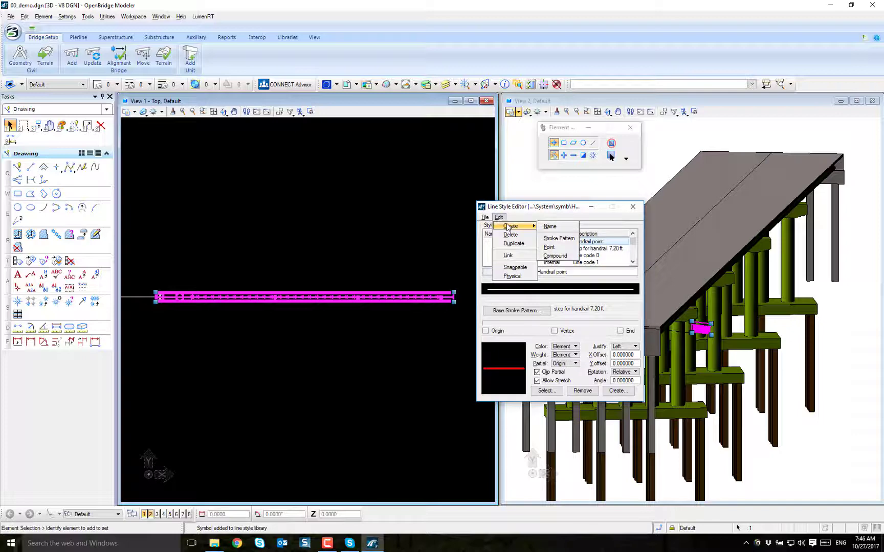
{"action": "left_click", "coordinate": [550, 226]}
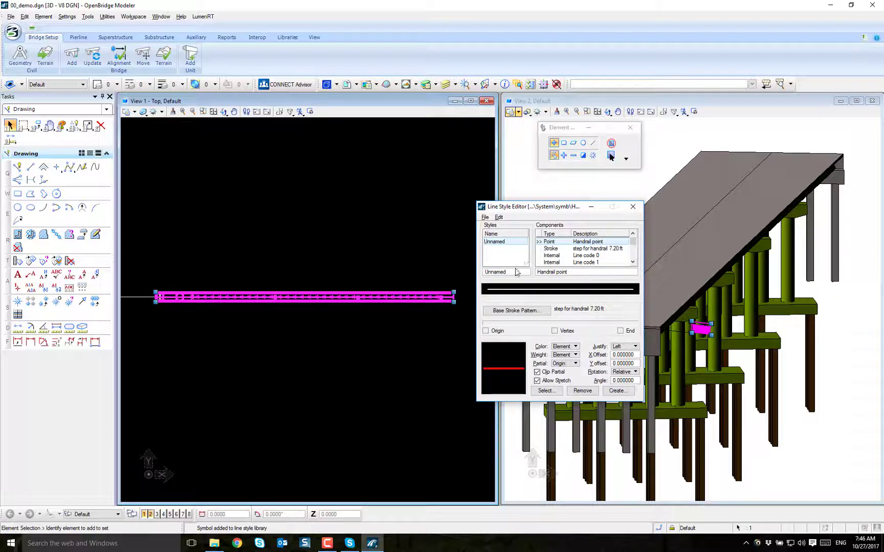
{"action": "double_click", "coordinate": [517, 272]}
{"action": "type", "text": "Handrail"}
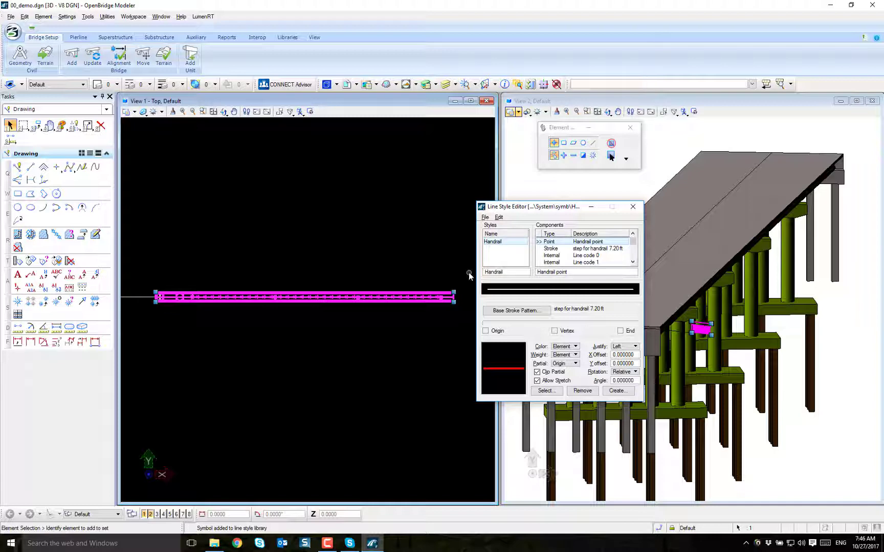
Step: Save the line style library, cancelling the Create Line Style Library dialog
{"action": "left_click", "coordinate": [485, 217]}
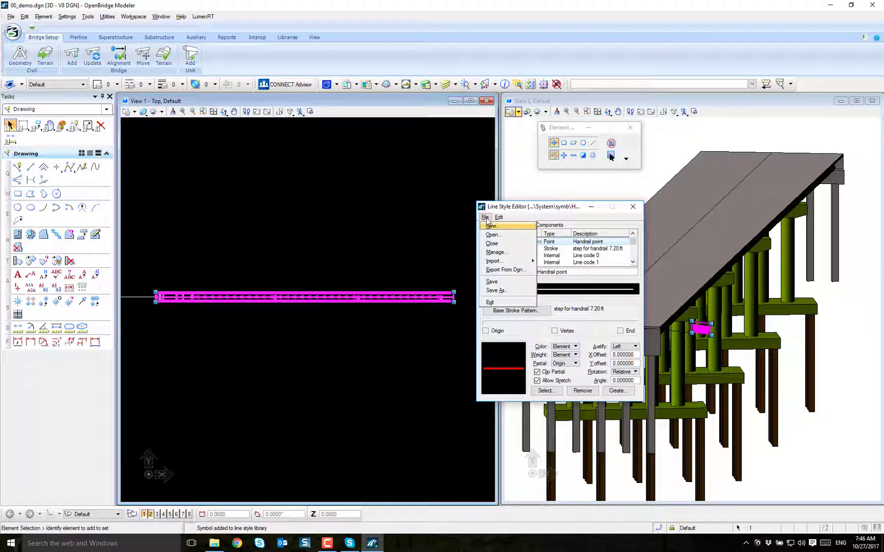
{"action": "left_click", "coordinate": [489, 282]}
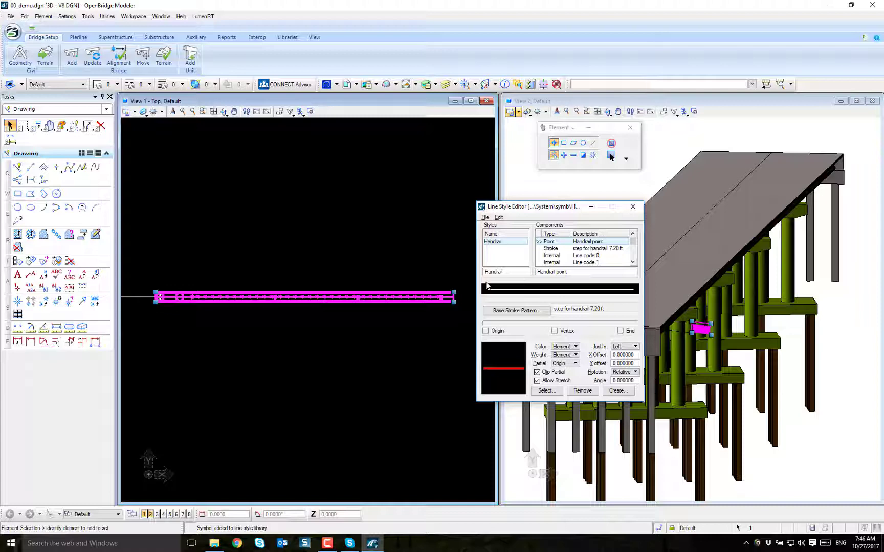
{"action": "left_click", "coordinate": [484, 217]}
{"action": "left_click", "coordinate": [486, 230]}
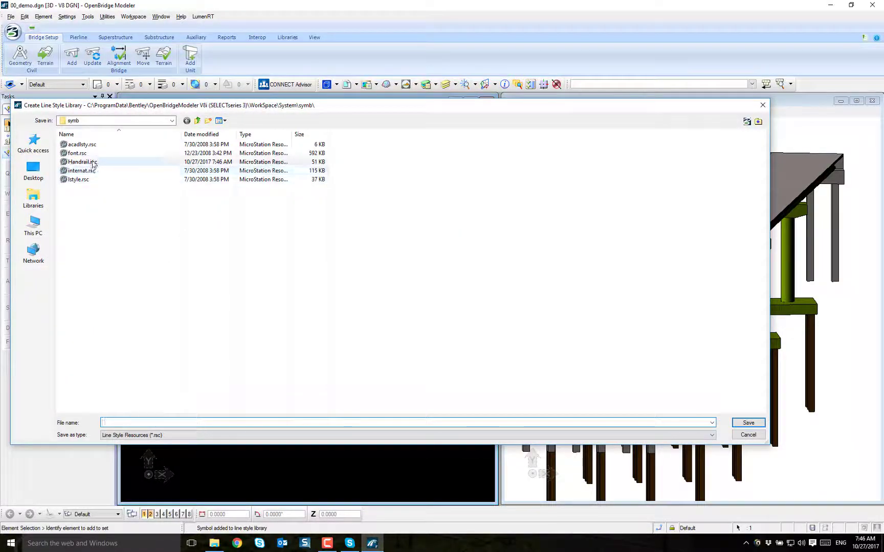
{"action": "left_click", "coordinate": [762, 106]}
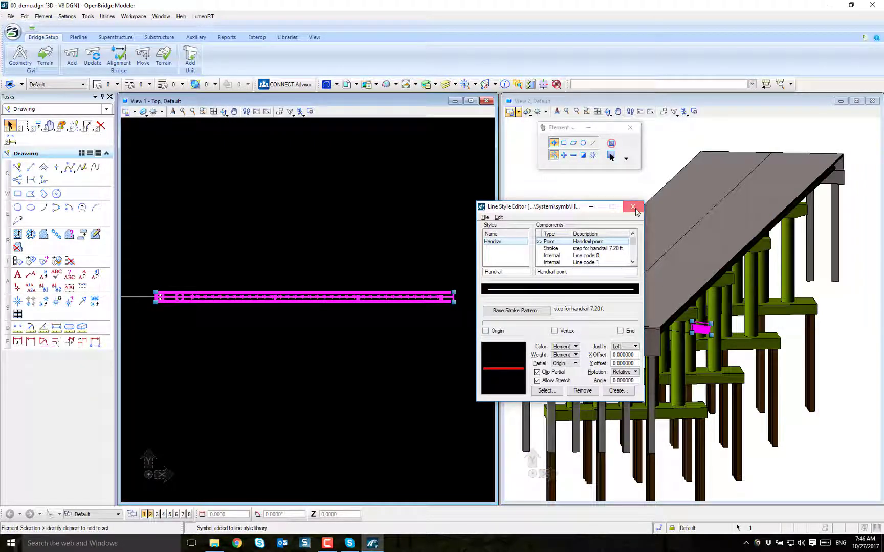
Step: Close the Line Style Editor and delete the red handrail sample line
{"action": "left_click", "coordinate": [633, 207]}
{"action": "left_click", "coordinate": [373, 253]}
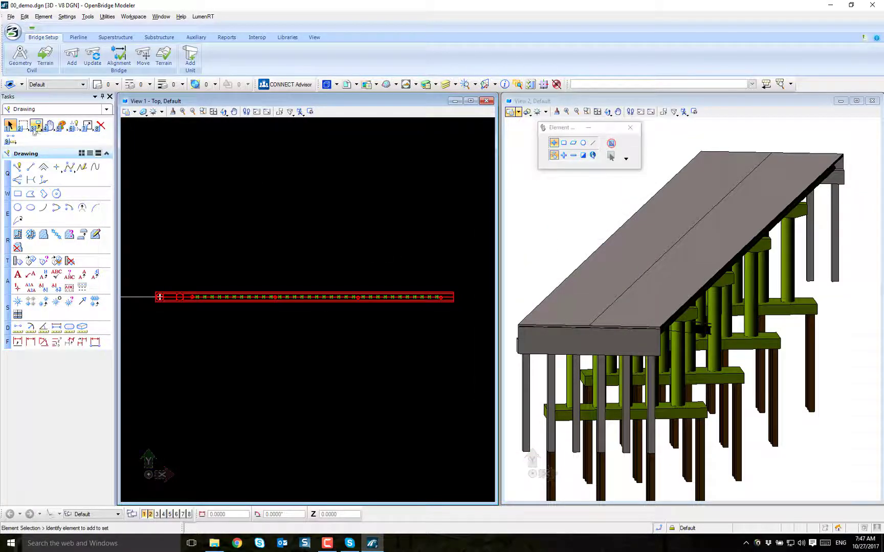
{"action": "left_click", "coordinate": [100, 125]}
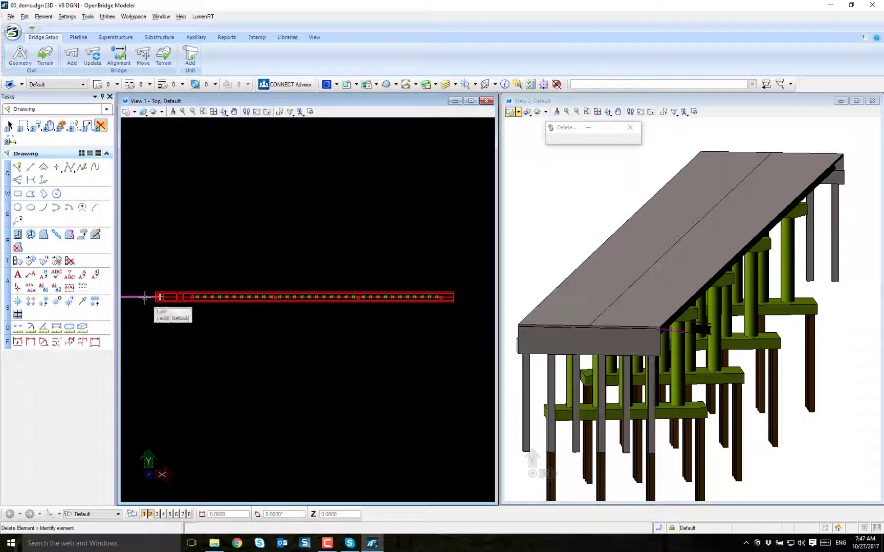
{"action": "left_click", "coordinate": [159, 298]}
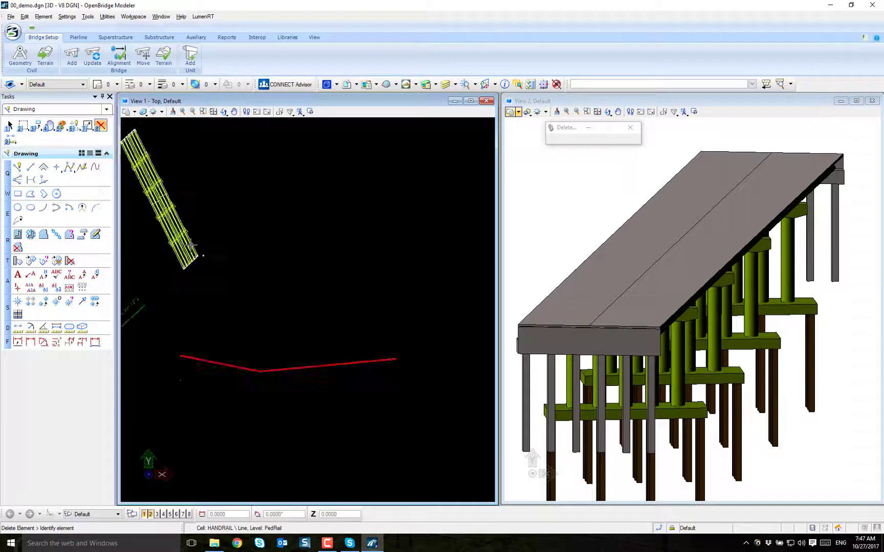
Step: Window-zoom View 1 onto the bridge structure
{"action": "scroll", "coordinate": [142, 167], "scroll_direction": "up", "scroll_amount": 1}
{"action": "scroll", "coordinate": [141, 168], "scroll_direction": "down", "scroll_amount": 3}
{"action": "left_click", "coordinate": [203, 112]}
{"action": "left_click", "coordinate": [122, 143]}
{"action": "left_click", "coordinate": [197, 223]}
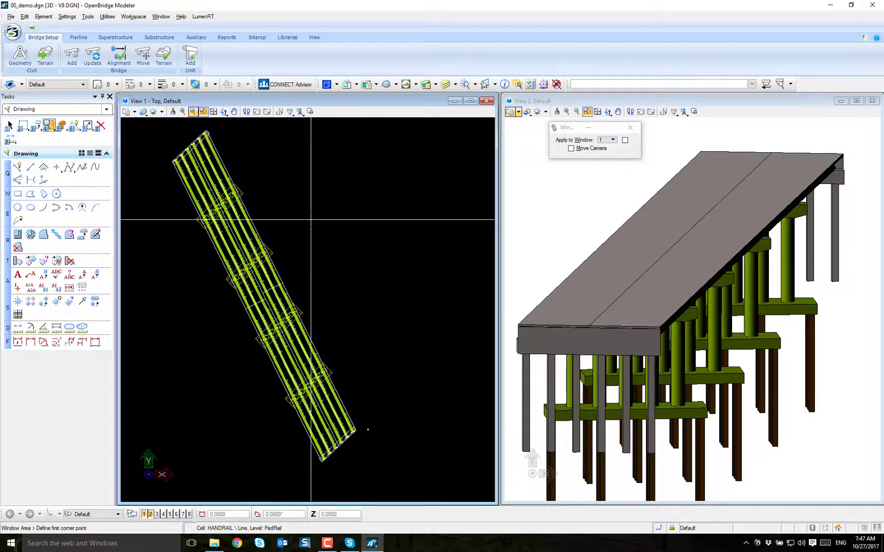
Step: Choose Handrail from the line style list as the active line style
{"action": "right_click", "coordinate": [292, 190]}
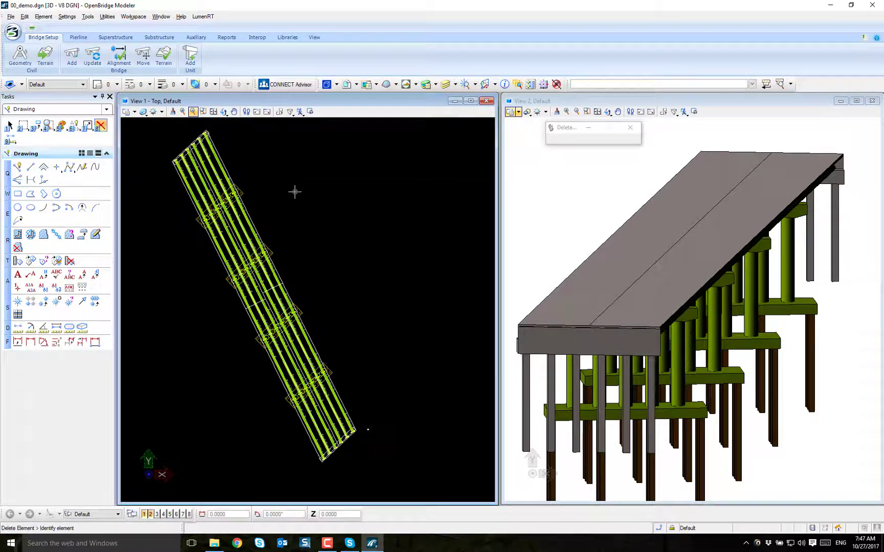
{"action": "left_click", "coordinate": [146, 87]}
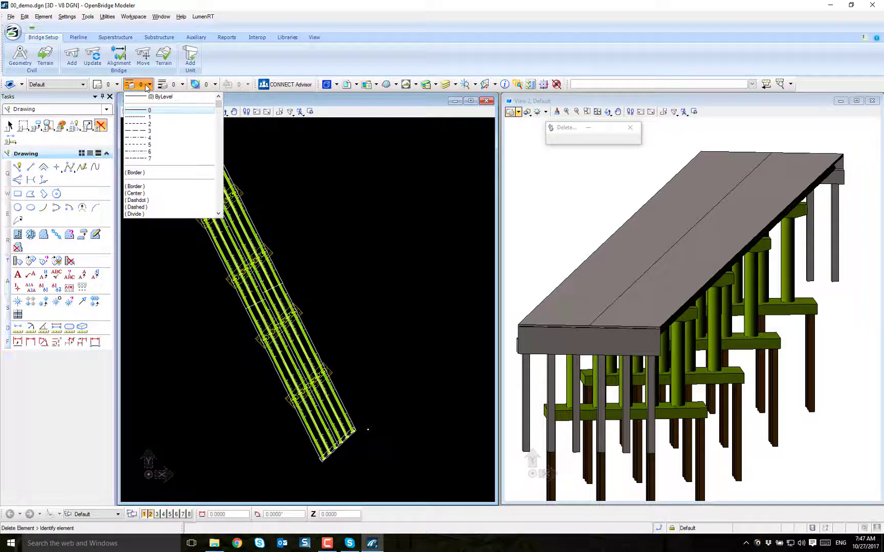
{"action": "left_click_drag", "start_coordinate": [221, 104], "coordinate": [221, 147]}
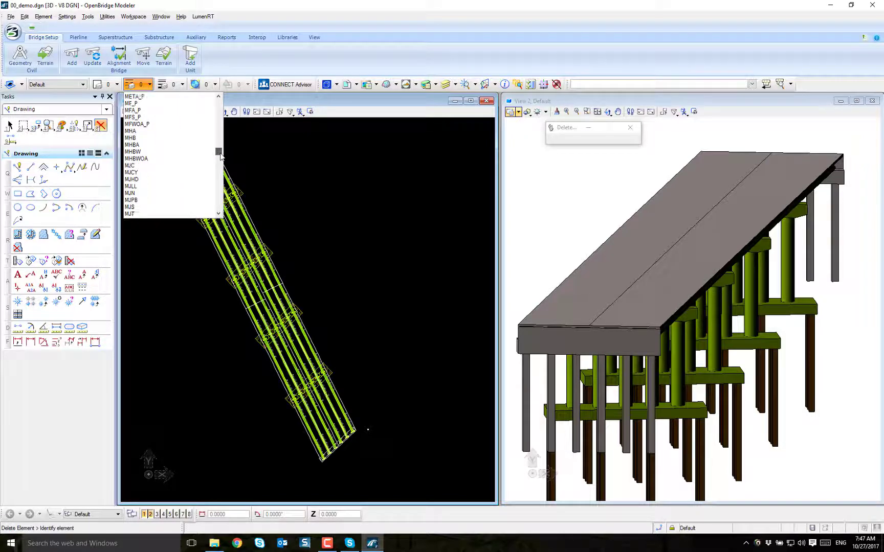
{"action": "left_click_drag", "start_coordinate": [220, 155], "coordinate": [218, 133]}
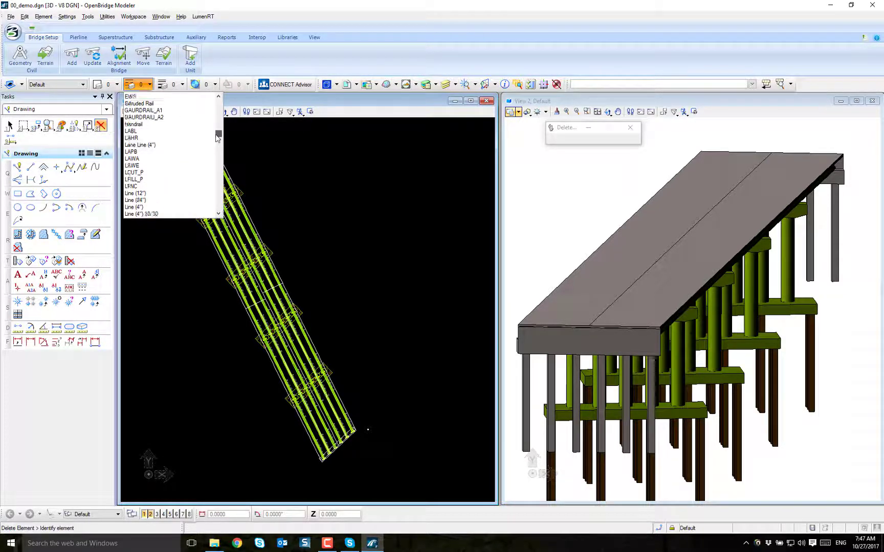
{"action": "left_click", "coordinate": [132, 124]}
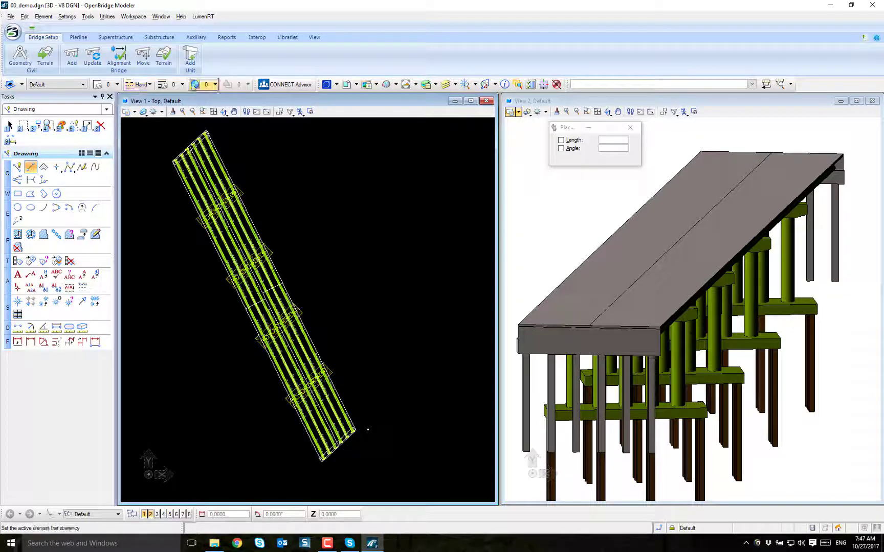
Step: Set the active line weight to 1 and the colour to green (2)
{"action": "left_click", "coordinate": [172, 85]}
{"action": "left_click", "coordinate": [173, 117]}
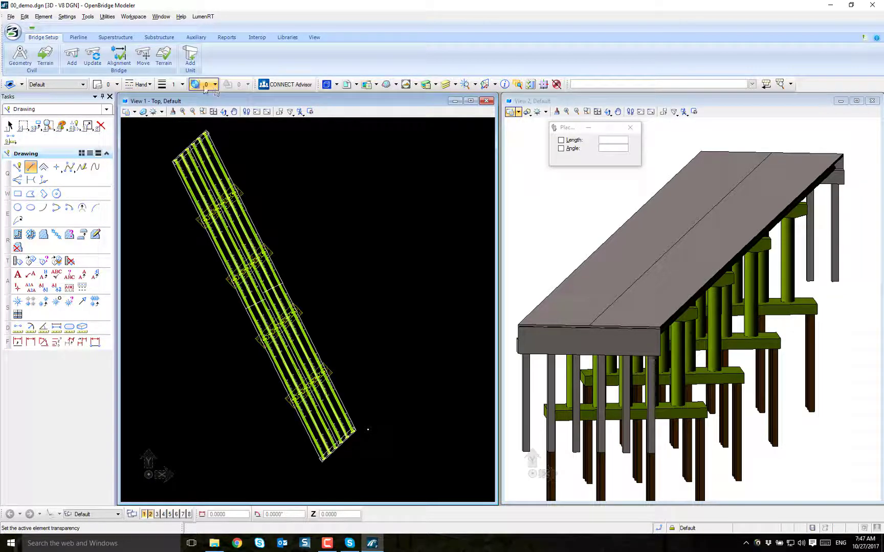
{"action": "left_click", "coordinate": [116, 85]}
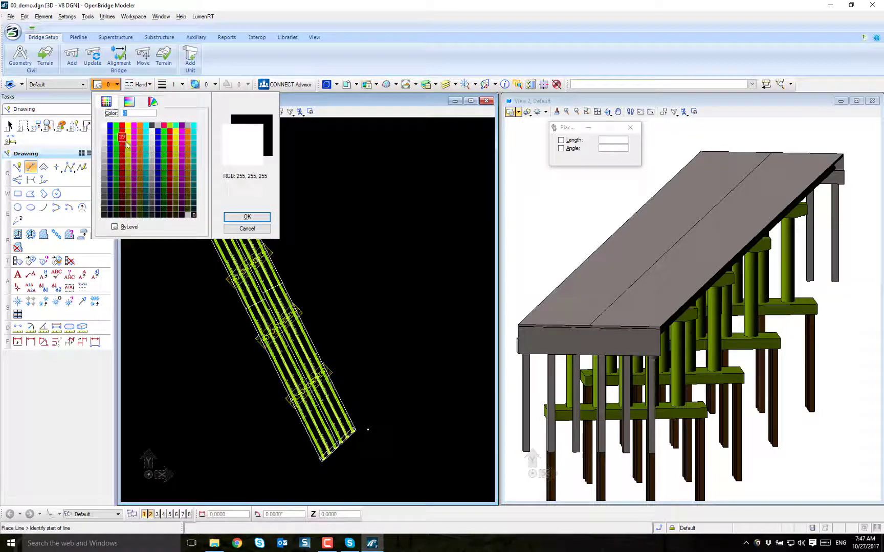
{"action": "left_click", "coordinate": [116, 128]}
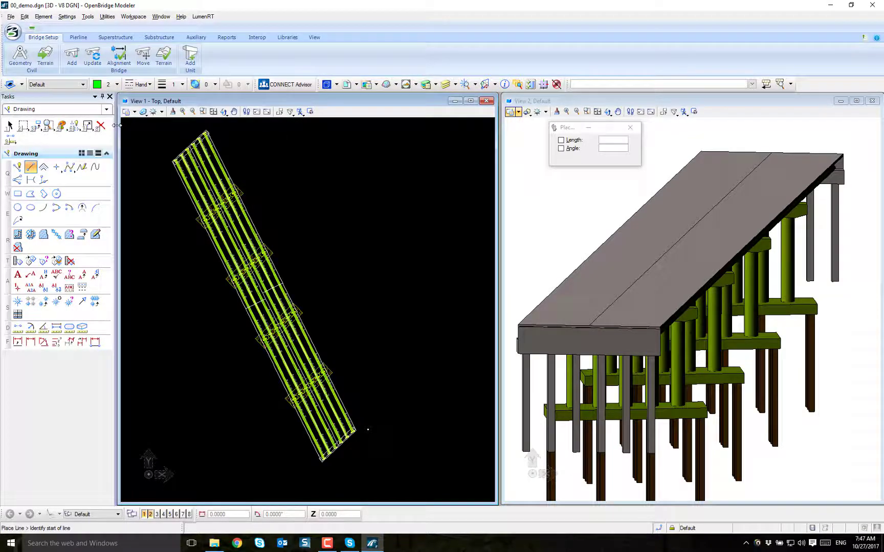
Step: Draw a two-segment test line to the right of the girders
{"action": "left_click", "coordinate": [271, 172]}
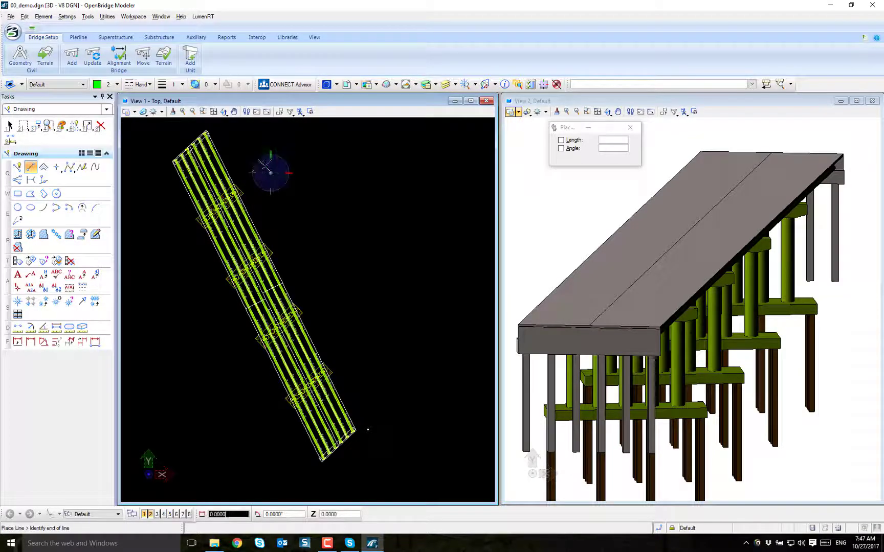
{"action": "left_click", "coordinate": [363, 172]}
{"action": "left_click", "coordinate": [401, 225]}
{"action": "right_click", "coordinate": [315, 166]}
Step: Rotate View 1 to see the test line's handrail pattern in 3D
{"action": "scroll", "coordinate": [305, 166], "scroll_direction": "up", "scroll_amount": 6}
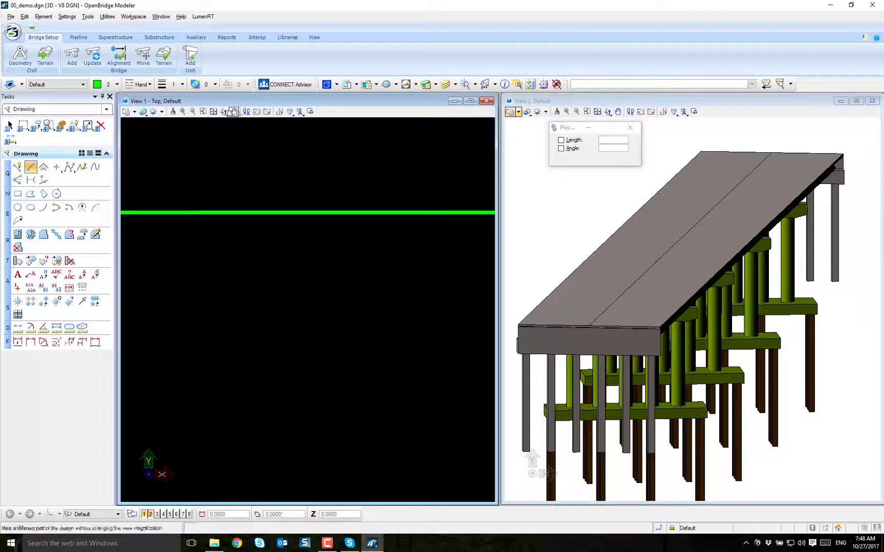
{"action": "left_click", "coordinate": [224, 111]}
{"action": "left_click_drag", "start_coordinate": [286, 220], "coordinate": [300, 178]}
{"action": "left_click_drag", "start_coordinate": [198, 199], "coordinate": [278, 219]}
Step: Delete the green test line and return View 1 to the Top rotation
{"action": "left_click", "coordinate": [101, 125]}
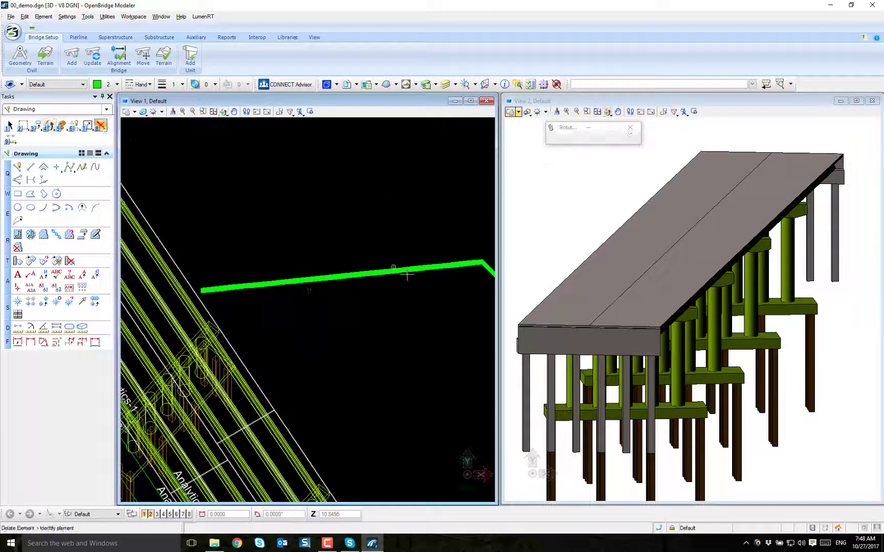
{"action": "left_click", "coordinate": [428, 268]}
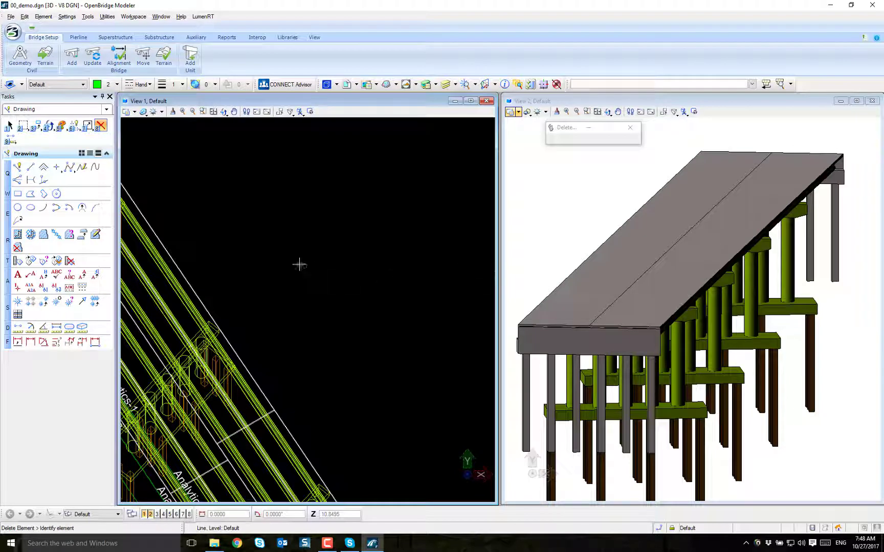
{"action": "left_click", "coordinate": [224, 111]}
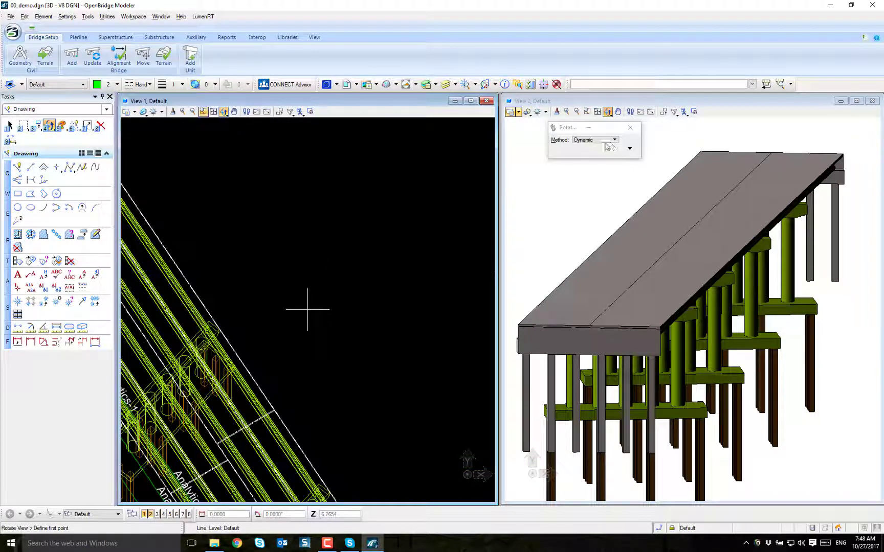
{"action": "left_click", "coordinate": [604, 141]}
{"action": "left_click", "coordinate": [586, 155]}
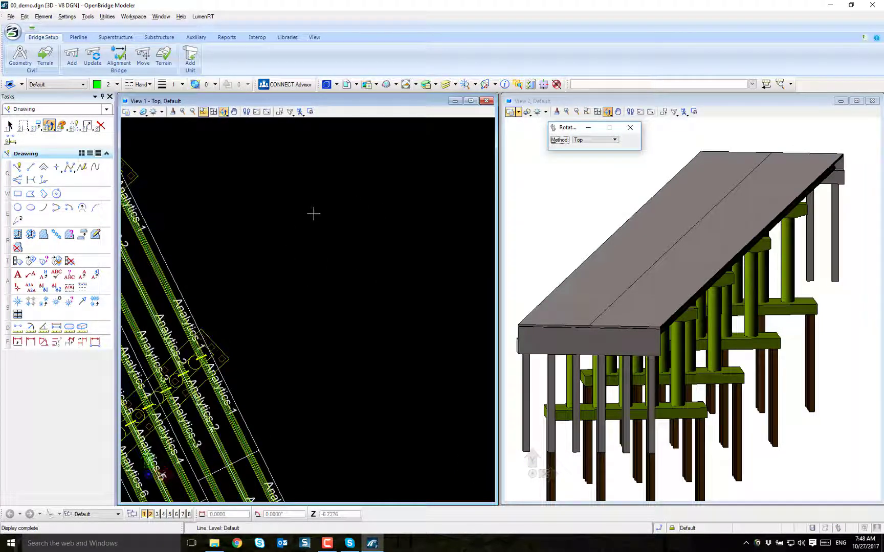
Step: Set the active colour to red (3) and line weight to 0
{"action": "left_click", "coordinate": [107, 84]}
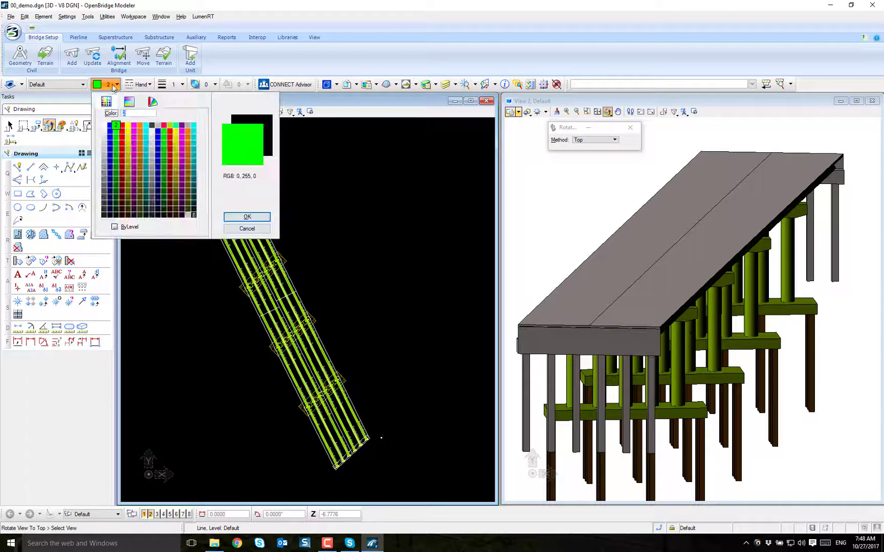
{"action": "left_click", "coordinate": [122, 125]}
{"action": "left_click", "coordinate": [175, 85]}
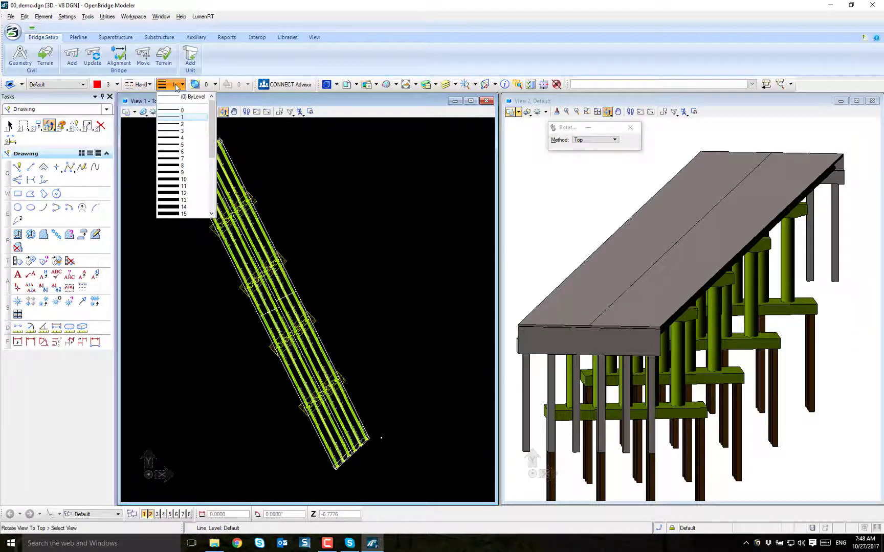
{"action": "left_click", "coordinate": [172, 111]}
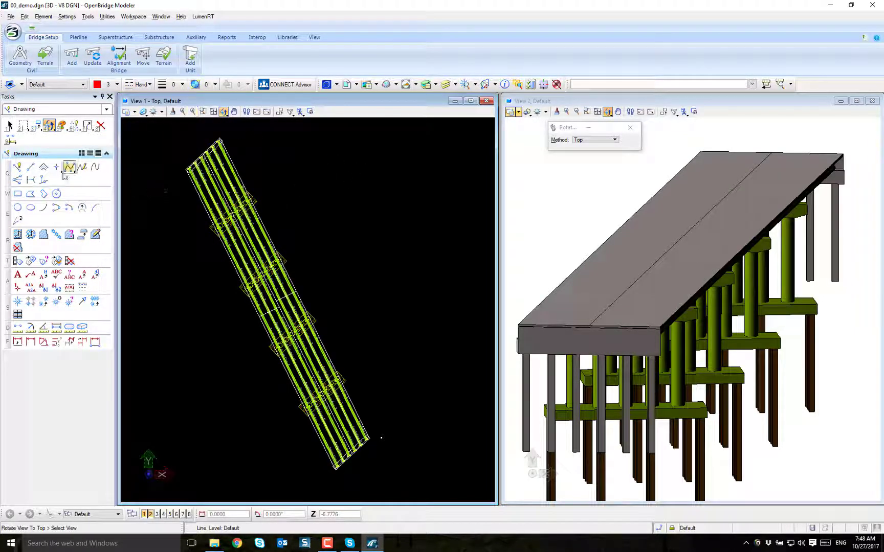
Step: Draw the 300.0235-long Handrail line from the outer beam's upper end to the deck edge's lower end
{"action": "left_click", "coordinate": [30, 166]}
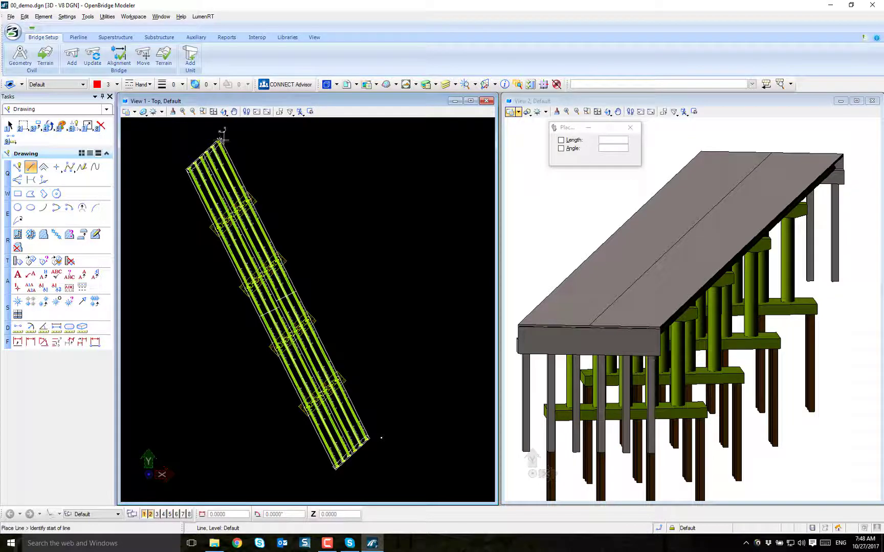
{"action": "scroll", "coordinate": [224, 134], "scroll_direction": "up", "scroll_amount": 3}
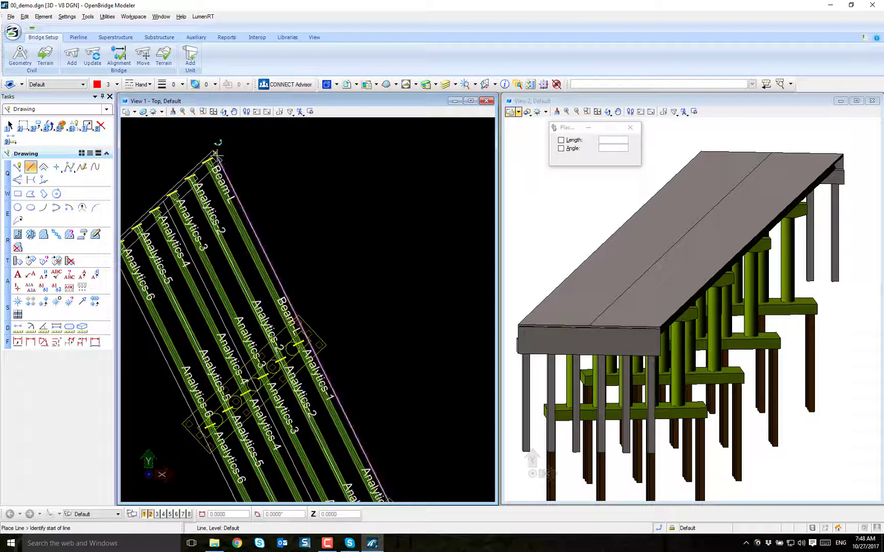
{"action": "left_click", "coordinate": [215, 153]}
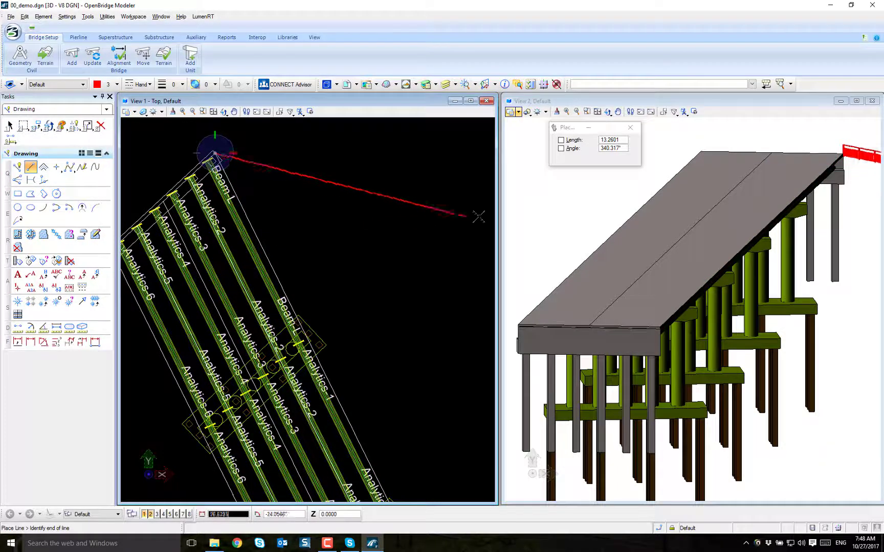
{"action": "scroll", "coordinate": [229, 174], "scroll_direction": "up", "scroll_amount": 3}
{"action": "scroll", "coordinate": [273, 248], "scroll_direction": "down", "scroll_amount": 3}
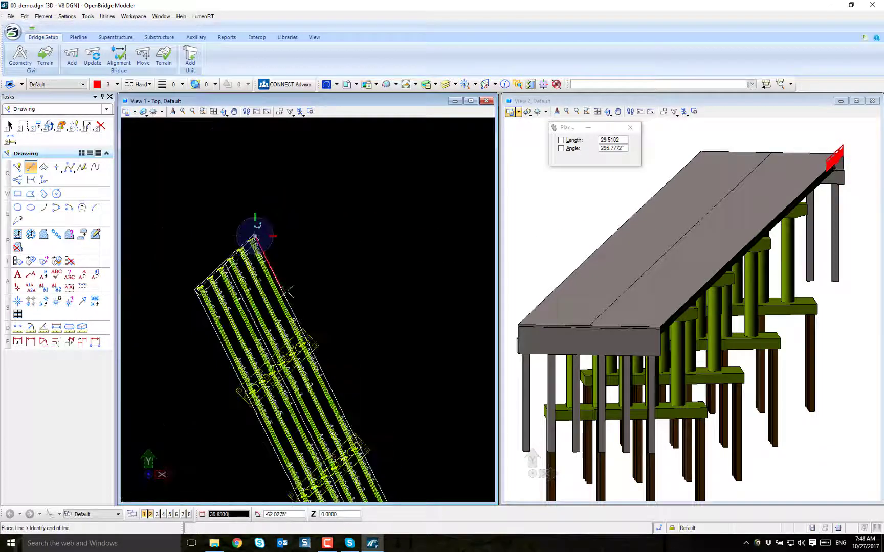
{"action": "scroll", "coordinate": [347, 400], "scroll_direction": "up", "scroll_amount": 4}
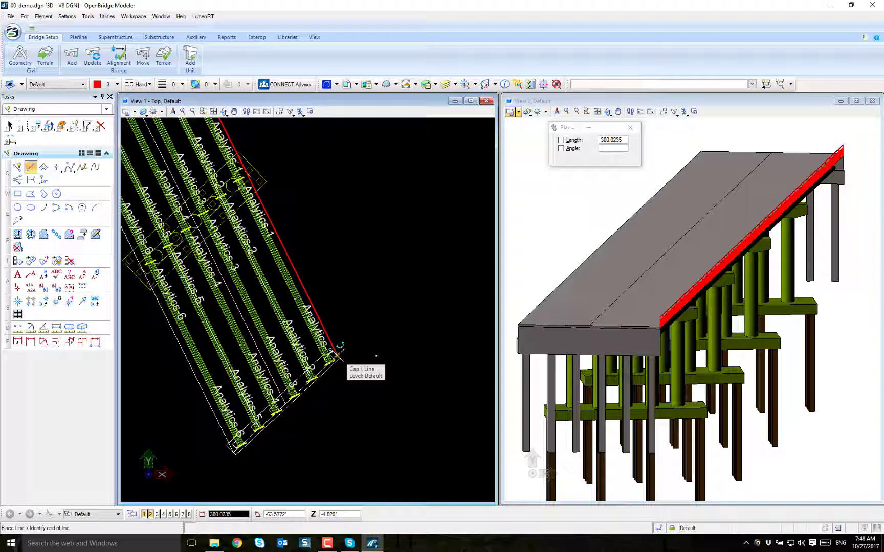
{"action": "left_click", "coordinate": [338, 352]}
{"action": "right_click", "coordinate": [353, 335]}
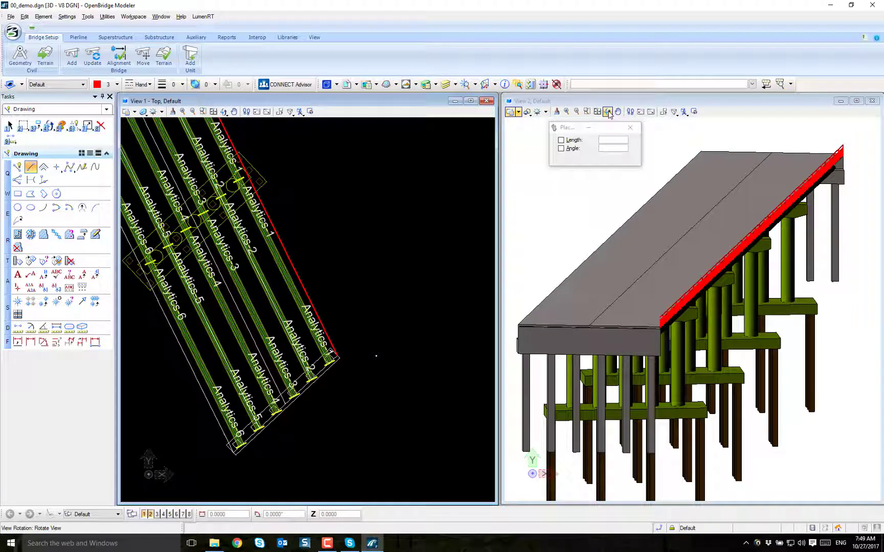
Step: Zoom, rotate and pan View 2 to inspect the red handrail's posts and top rail
{"action": "left_click", "coordinate": [587, 112]}
{"action": "left_click", "coordinate": [634, 287]}
{"action": "left_click", "coordinate": [729, 372]}
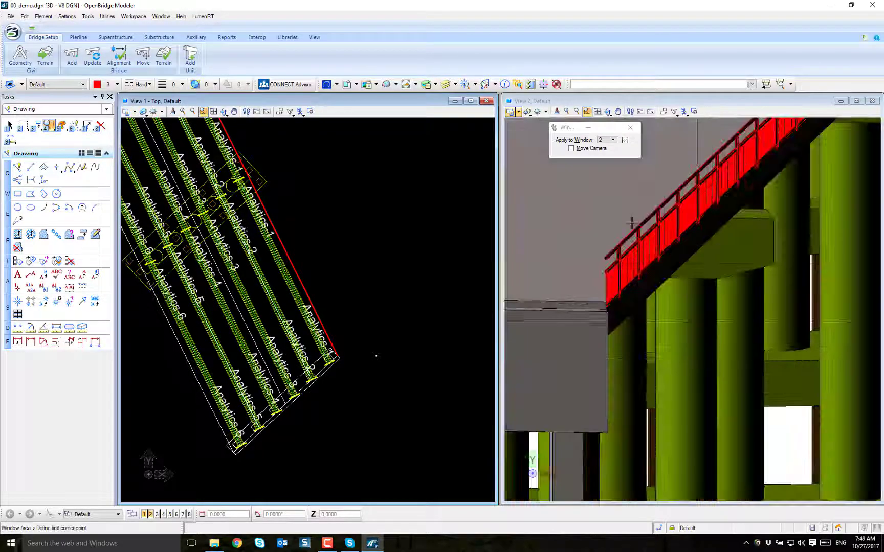
{"action": "left_click", "coordinate": [607, 111]}
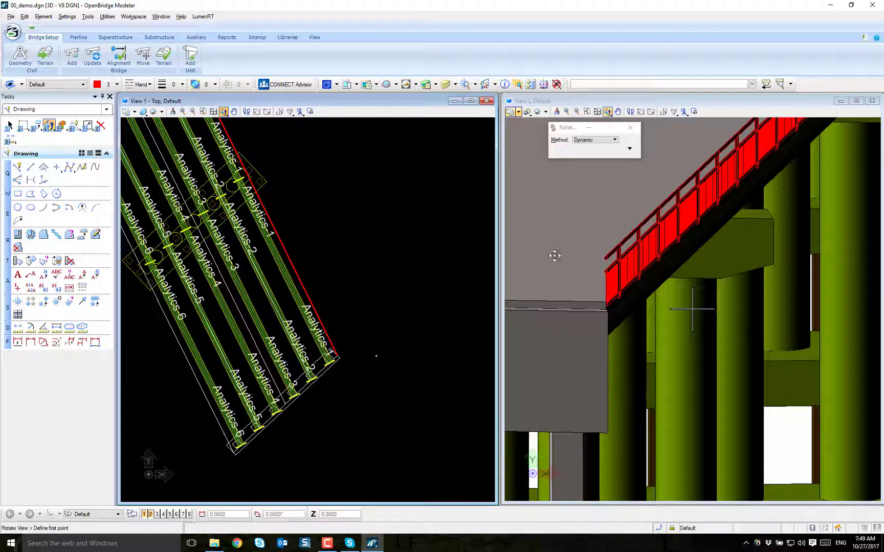
{"action": "left_click_drag", "start_coordinate": [557, 254], "coordinate": [589, 237]}
{"action": "left_click", "coordinate": [692, 309]}
{"action": "key", "text": "p"}
{"action": "left_click_drag", "start_coordinate": [585, 284], "coordinate": [680, 248]}
{"action": "left_click", "coordinate": [608, 112]}
{"action": "scroll", "coordinate": [709, 288], "scroll_direction": "up", "scroll_amount": 3}
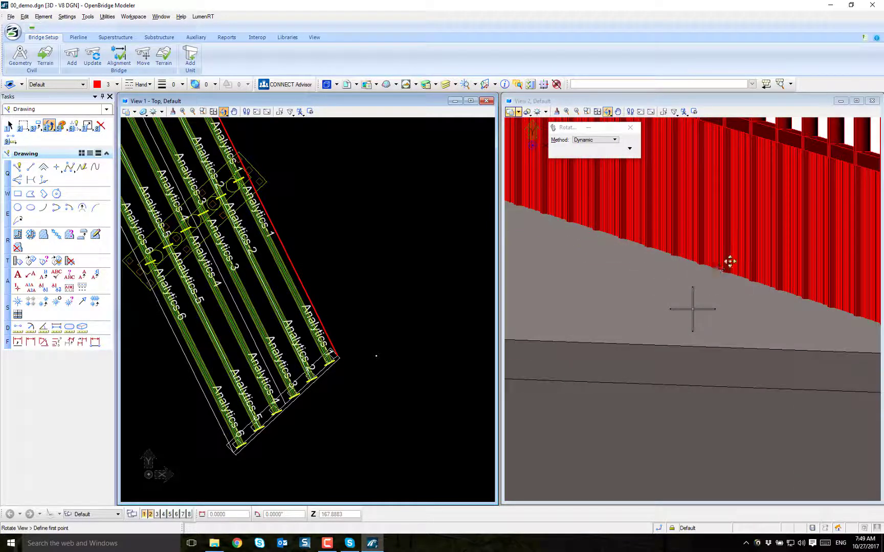
{"action": "scroll", "coordinate": [728, 259], "scroll_direction": "down", "scroll_amount": 1}
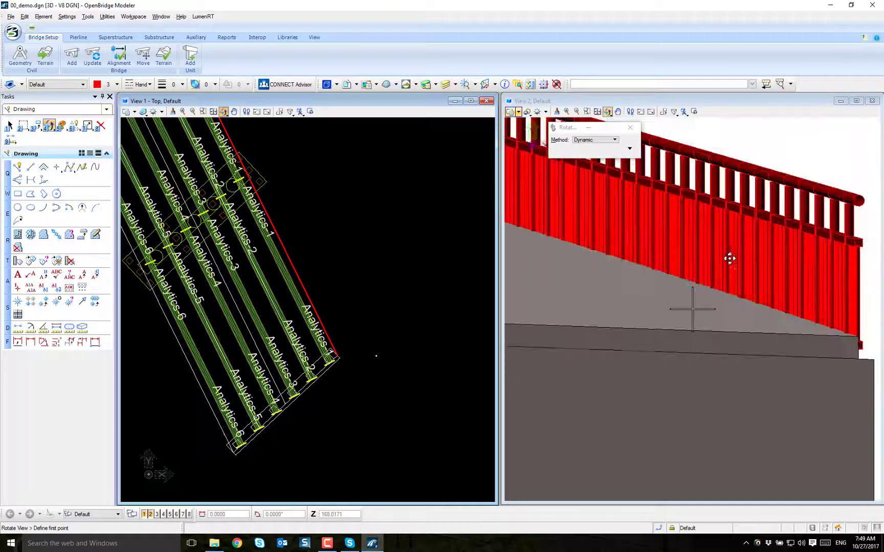